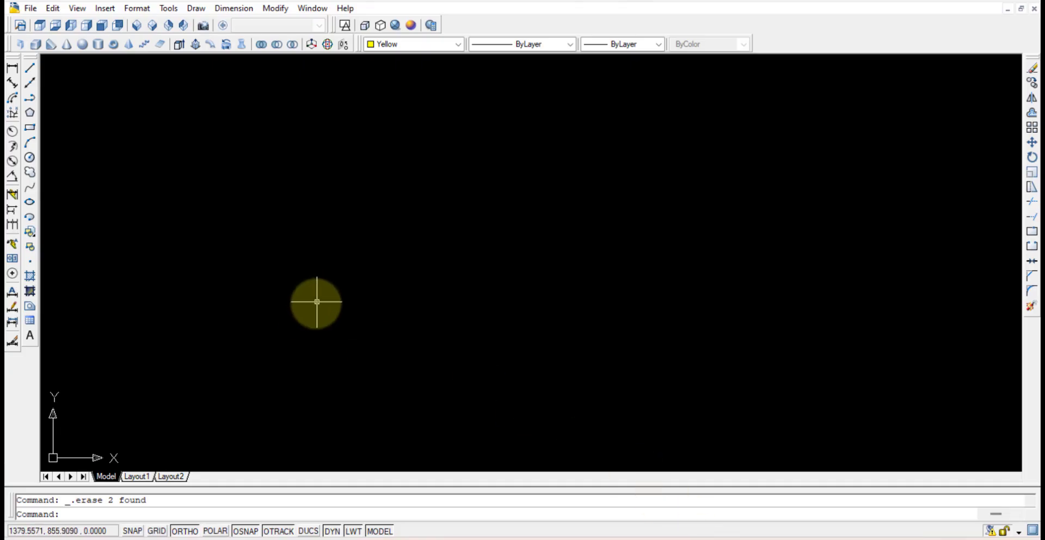
Draw a six-sided polygon by its edge, with a horizontal bottom edge 50 units long.
left_click(30, 113)
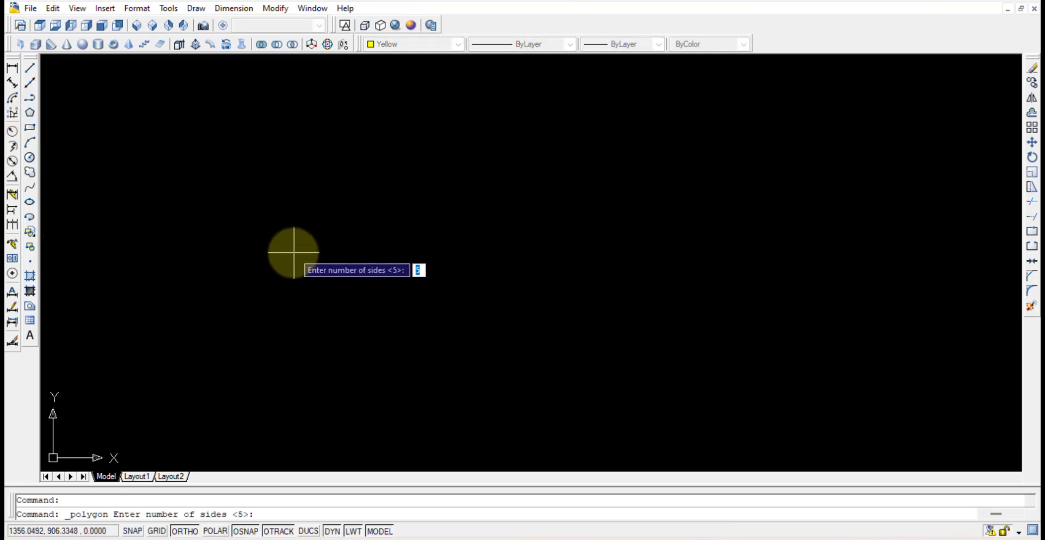
type("6")
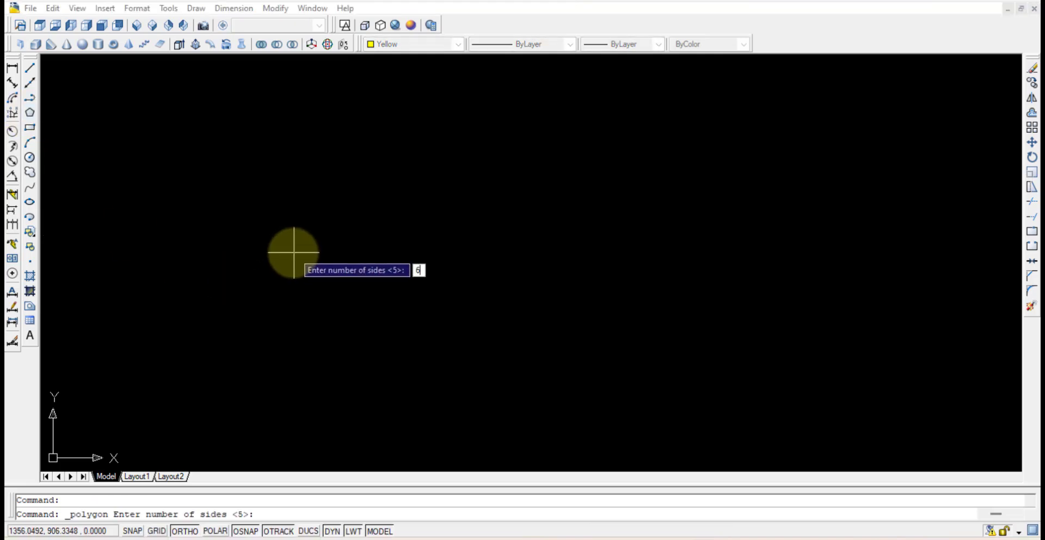
key("Return")
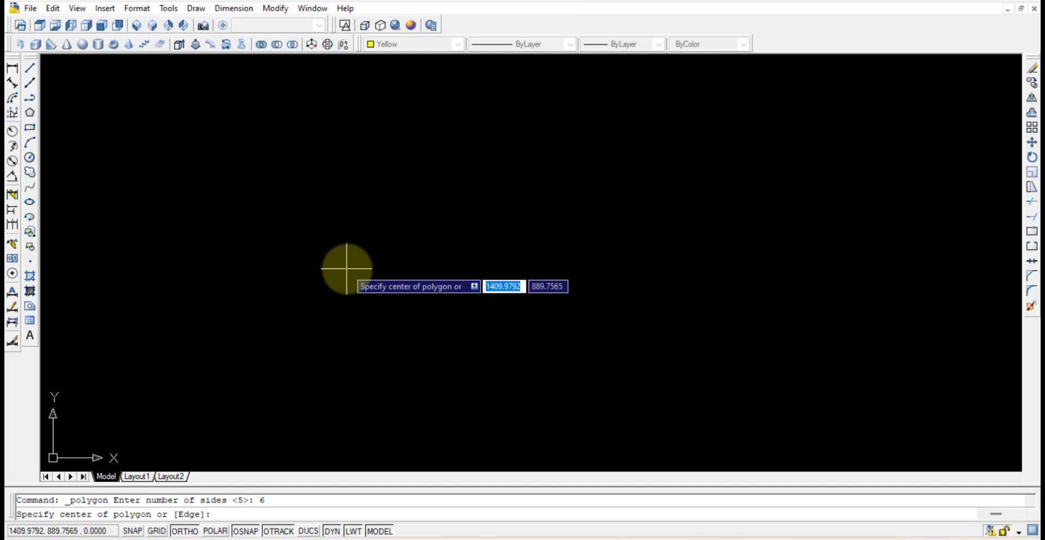
type("e")
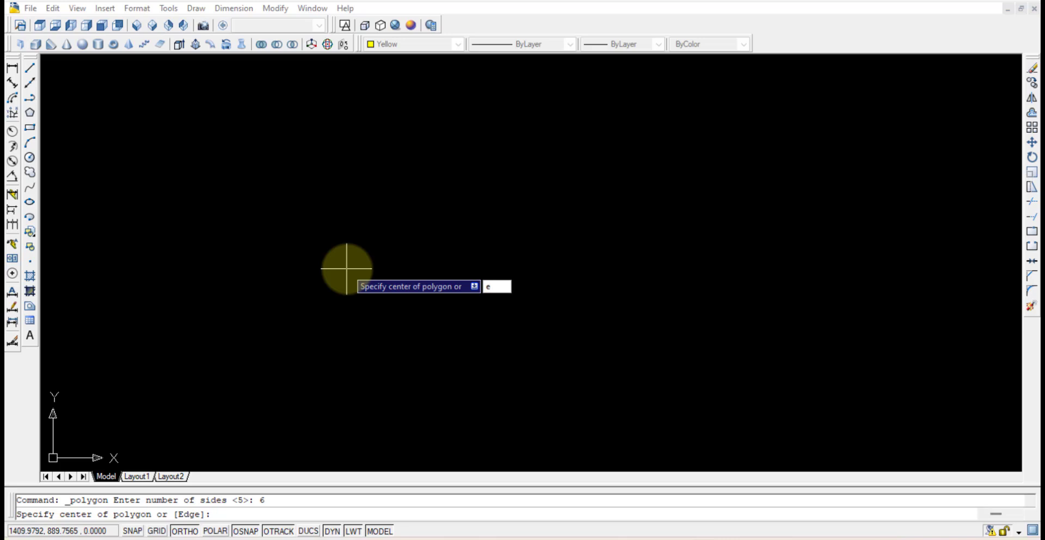
key("Return")
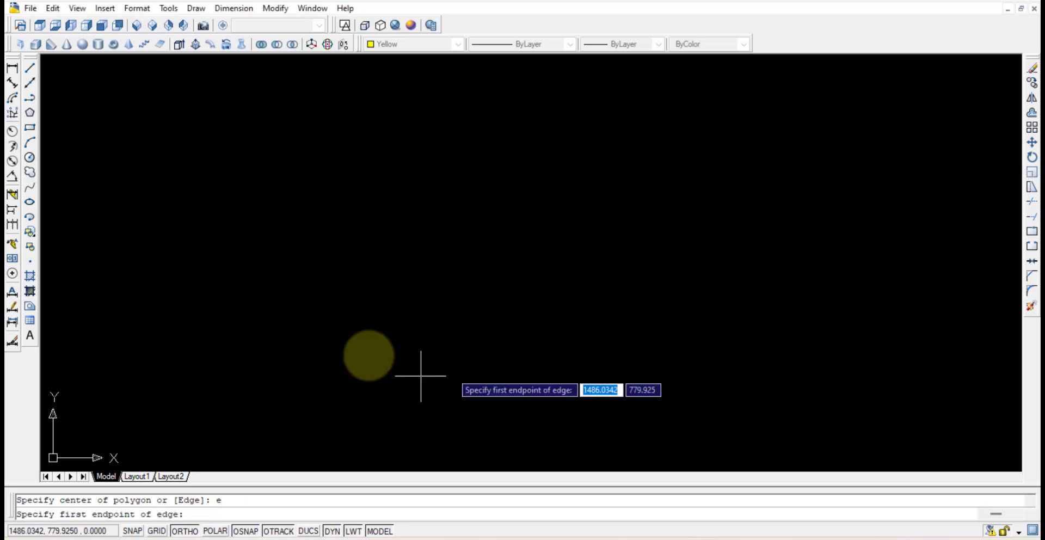
left_click(333, 307)
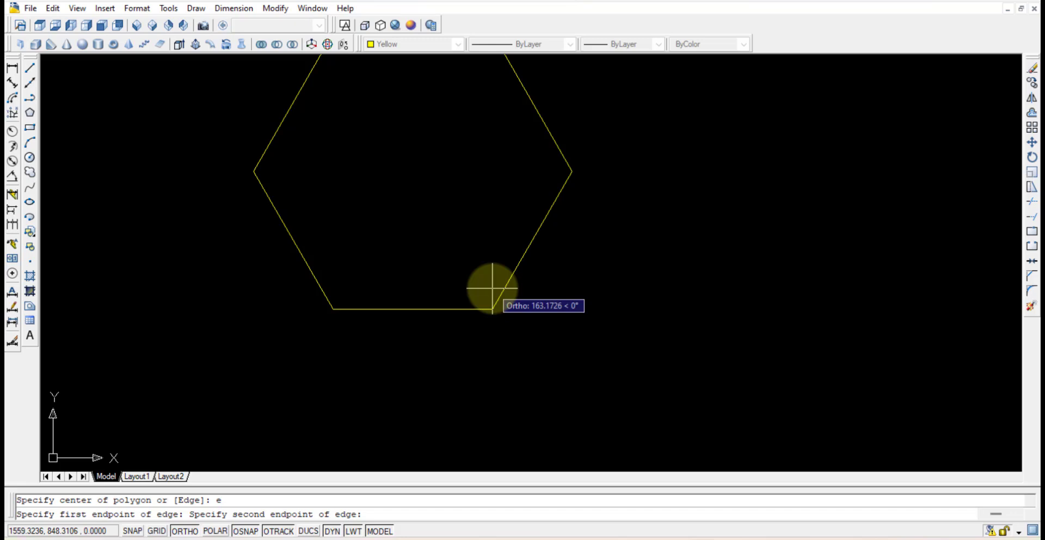
type("5")
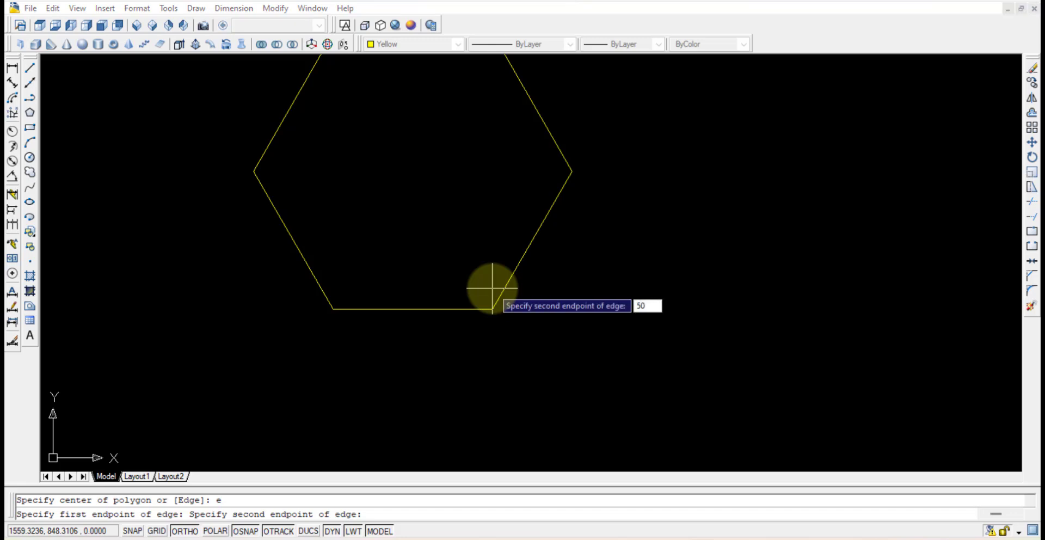
type("0")
key("Return")
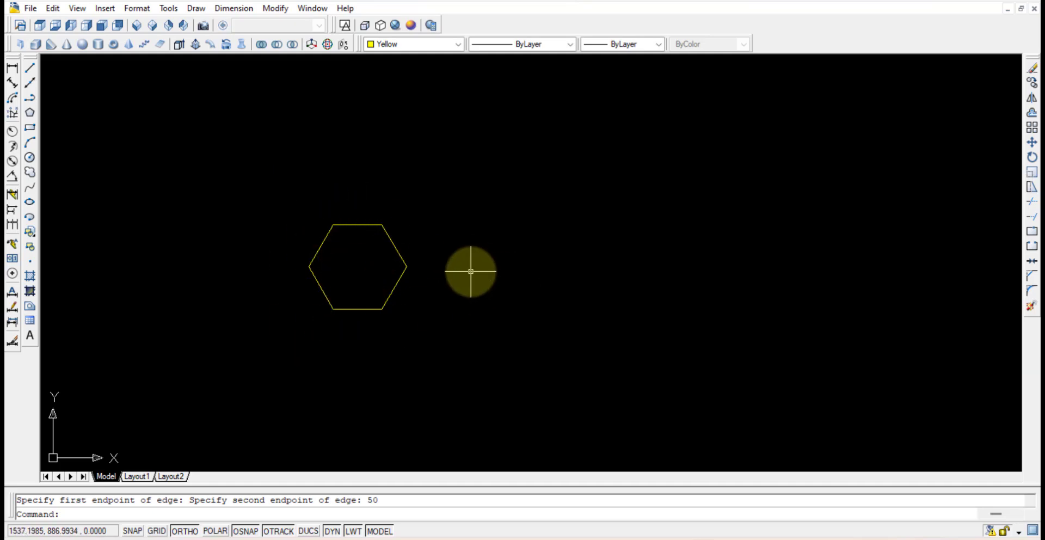
Add a linear dimension below the hexagon's bottom edge.
left_click(13, 69)
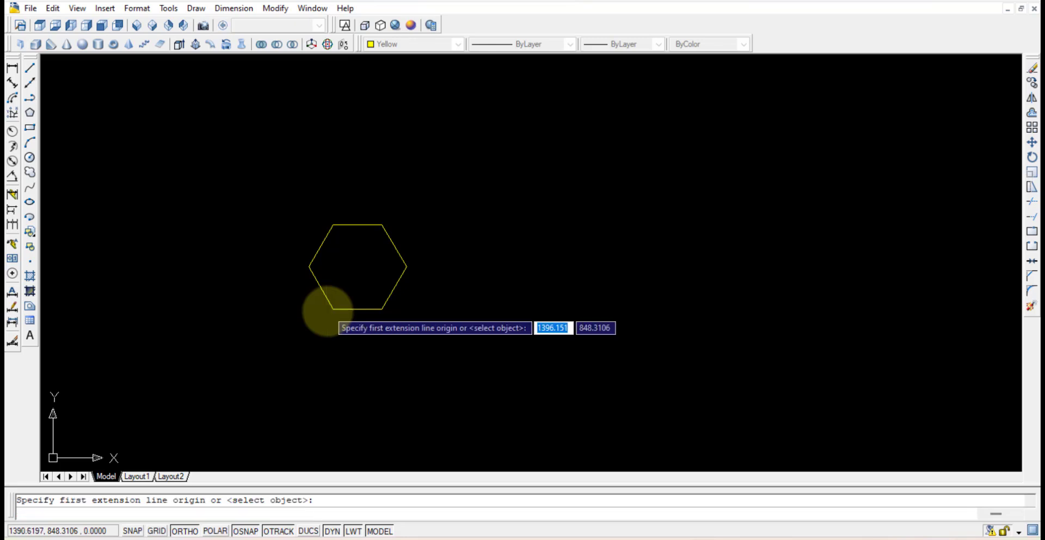
left_click(332, 309)
left_click(383, 309)
left_click(366, 330)
scroll(366, 329, "up", 8)
scroll(378, 327, "down", 4)
Delete the linear dimension below the hexagon.
left_click(443, 341)
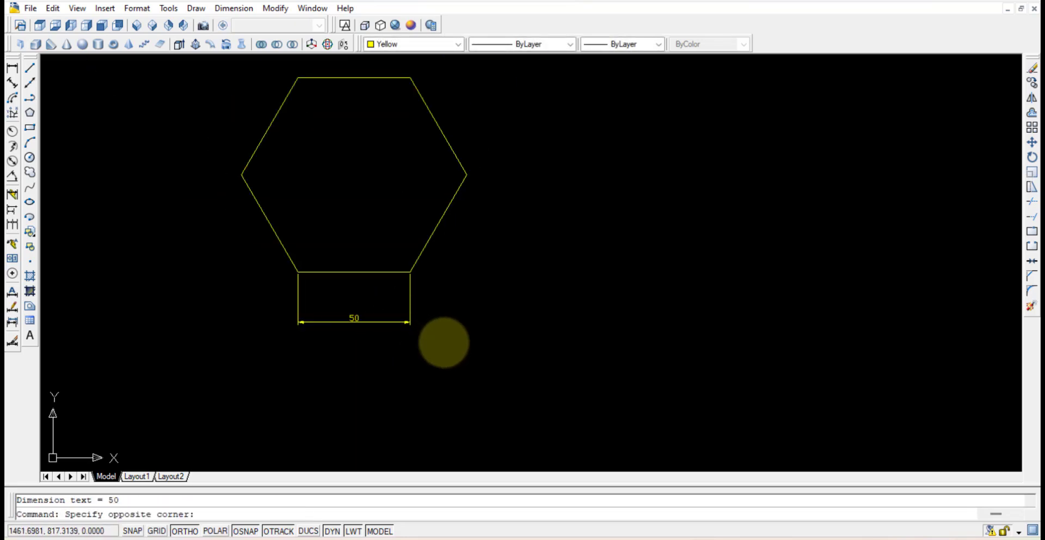
left_click(275, 310)
key("Delete")
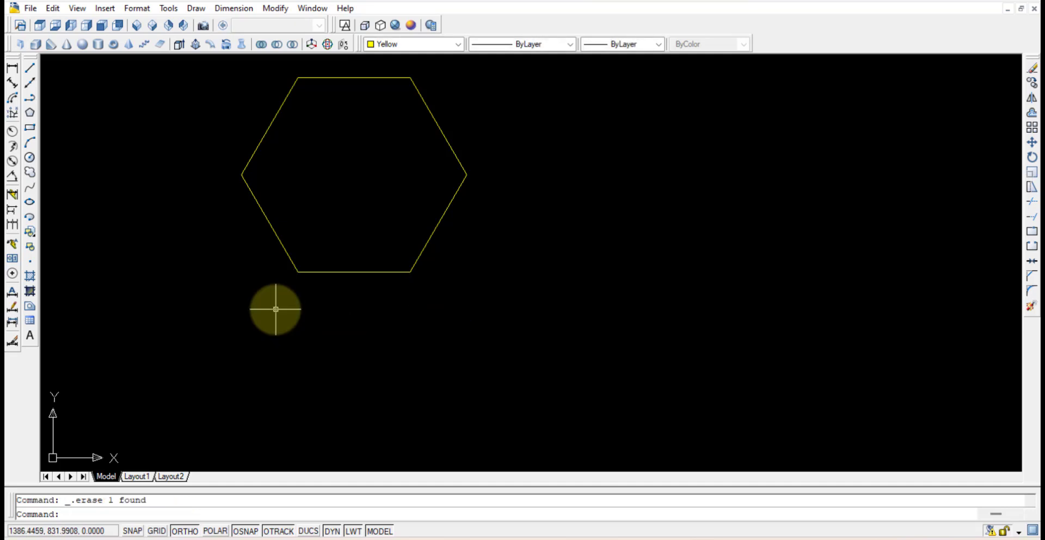
Change the hexagon's color to ByLayer and make ByLayer the current color for new objects.
middle_click_drag(490, 210, 491, 291)
left_click(556, 360)
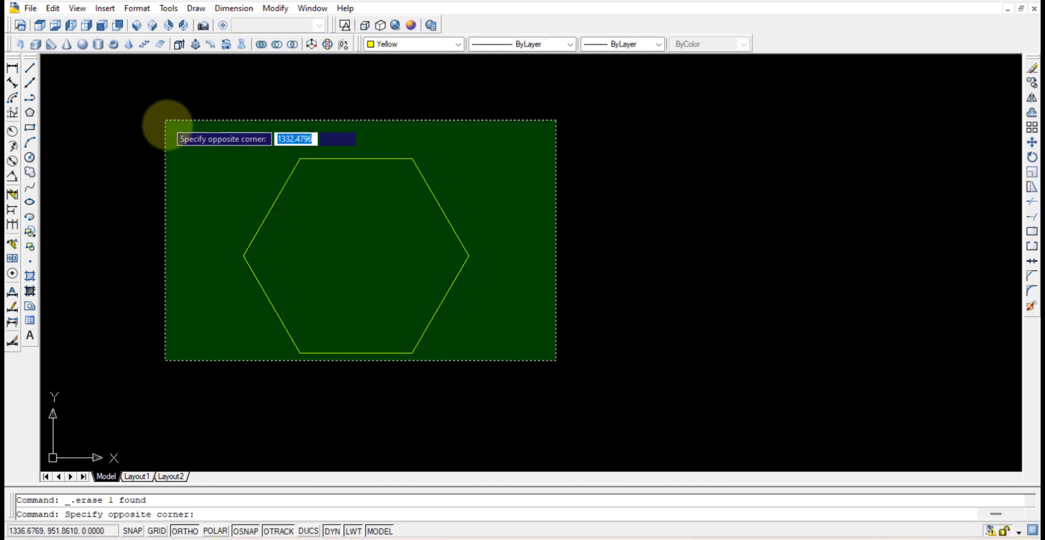
left_click(163, 123)
left_click(433, 45)
left_click(425, 60)
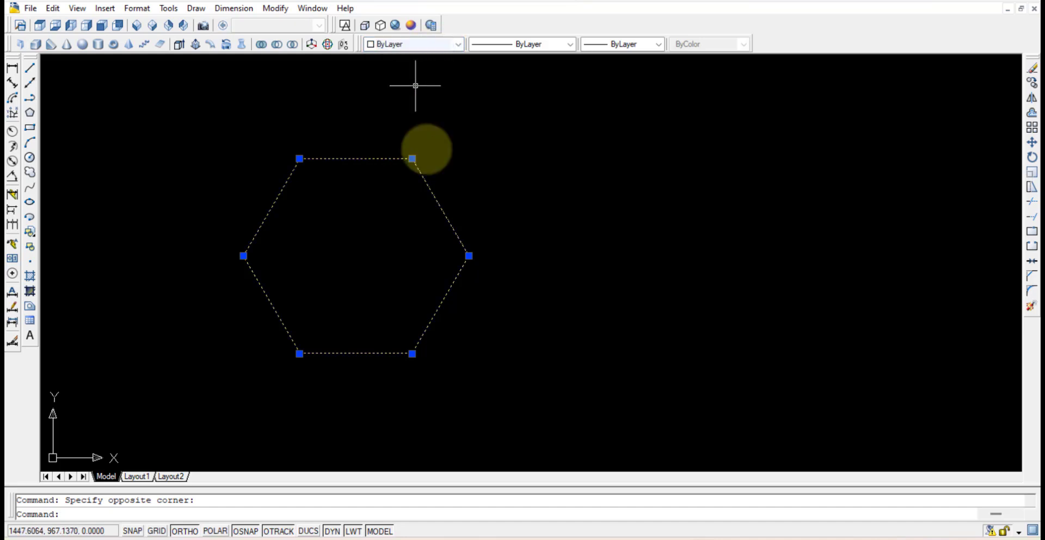
key("Escape")
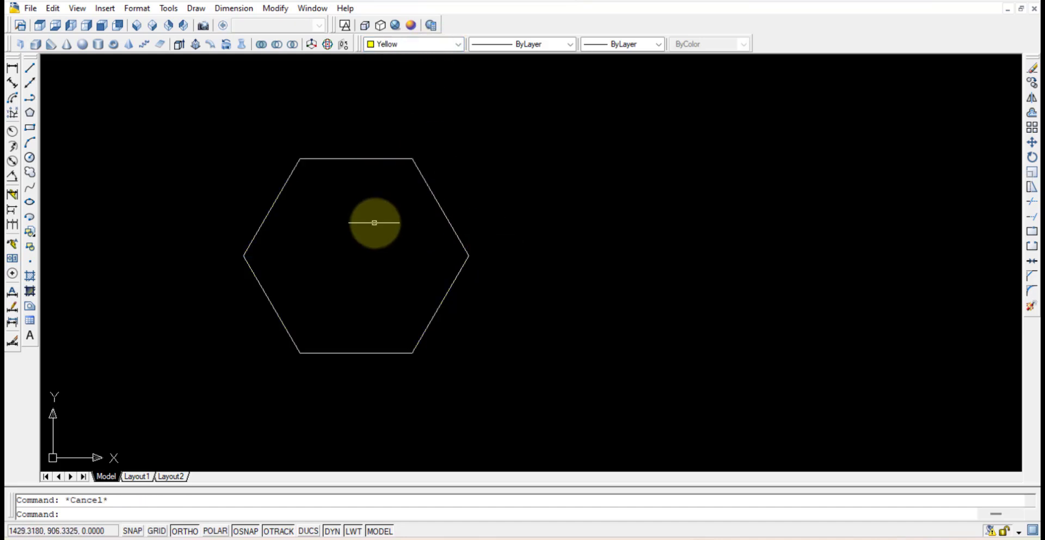
left_click(422, 44)
left_click(417, 59)
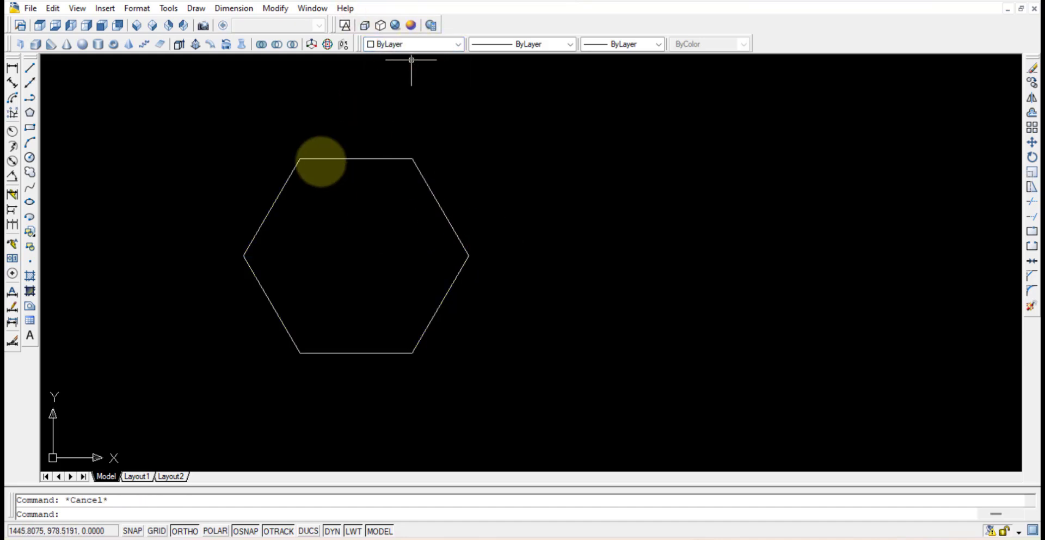
Draw a horizontal line 300 units long to the right from the hexagon's lower-right vertex.
left_click(29, 68)
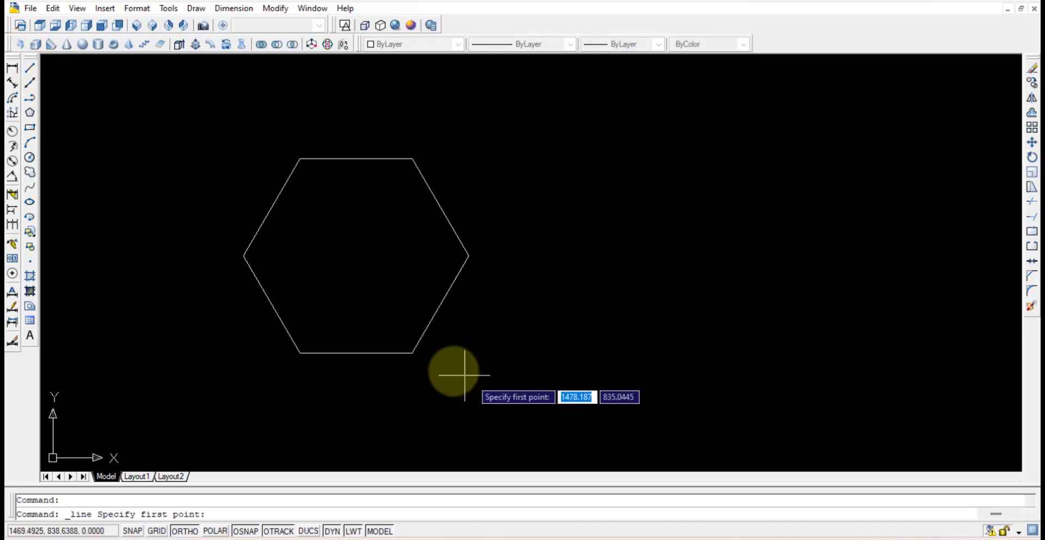
left_click(413, 352)
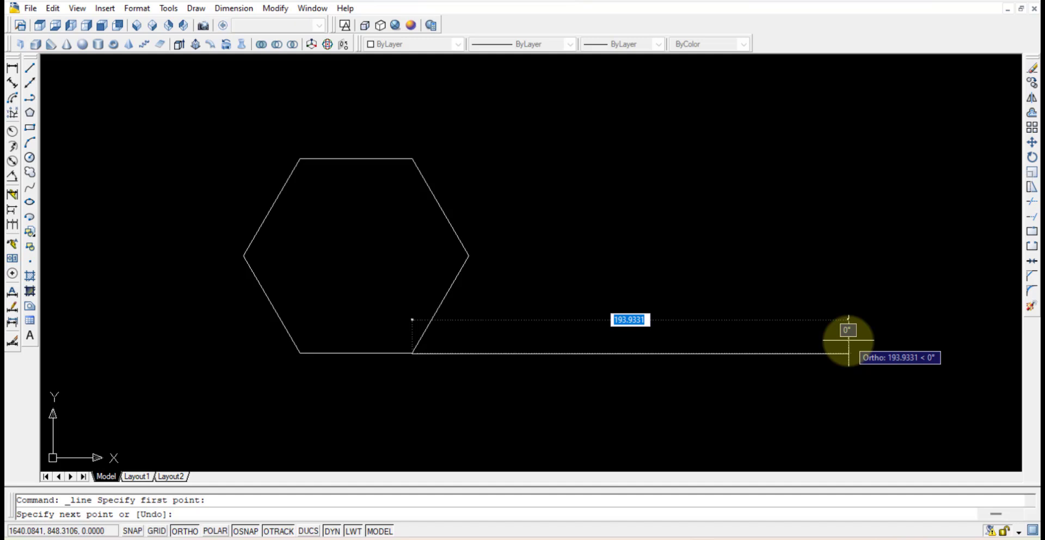
type("300")
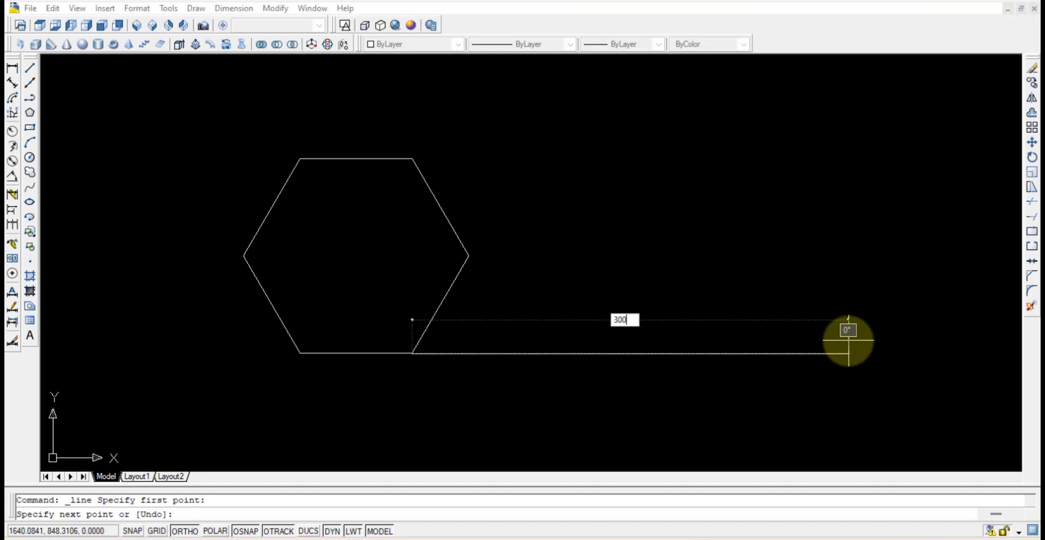
key("Return")
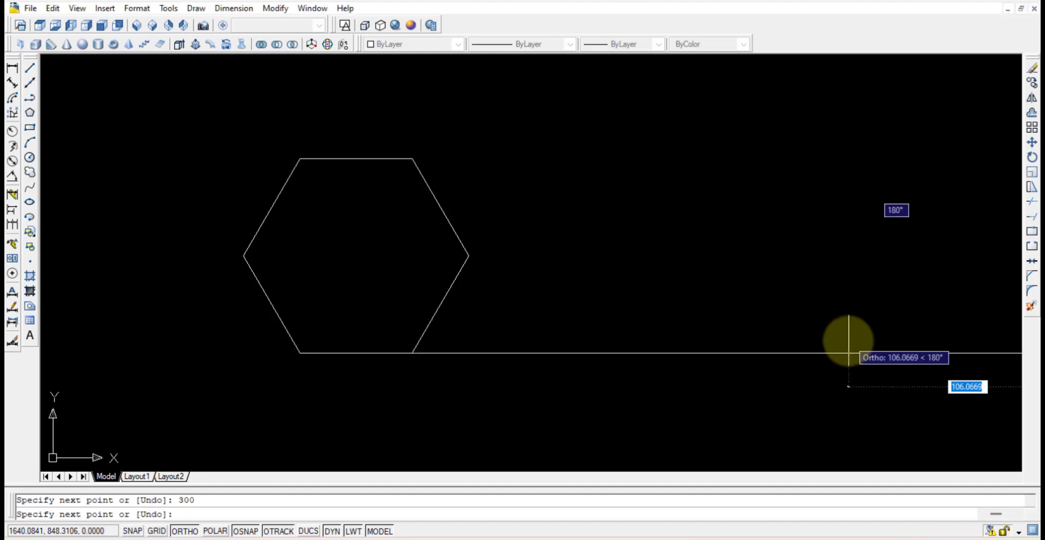
scroll(814, 309, "down", 2)
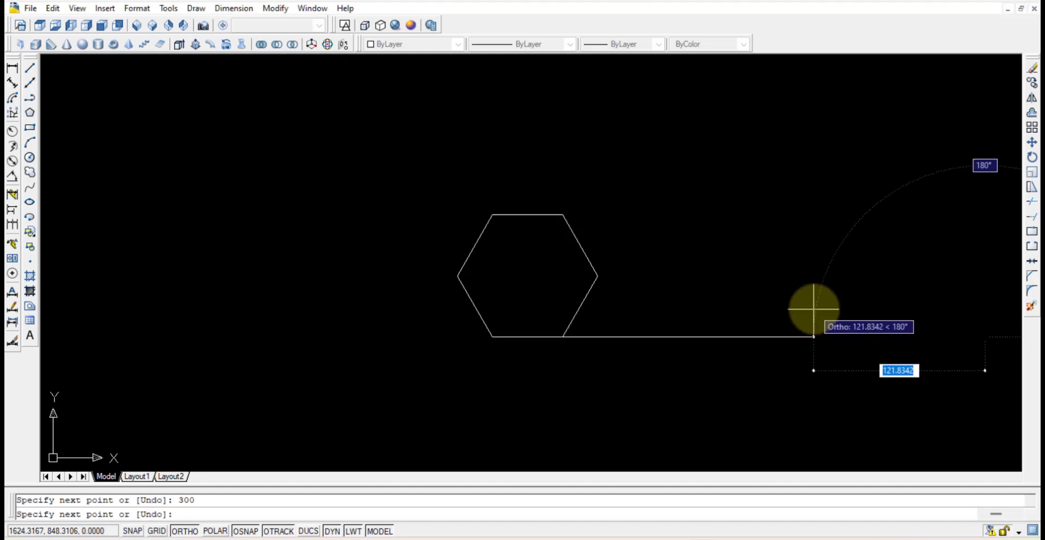
key("Escape")
mouse_move(773, 298)
middle_mouse_down()
mouse_move(607, 321)
mouse_move(602, 311)
middle_mouse_up()
left_click(611, 373)
left_click(570, 315)
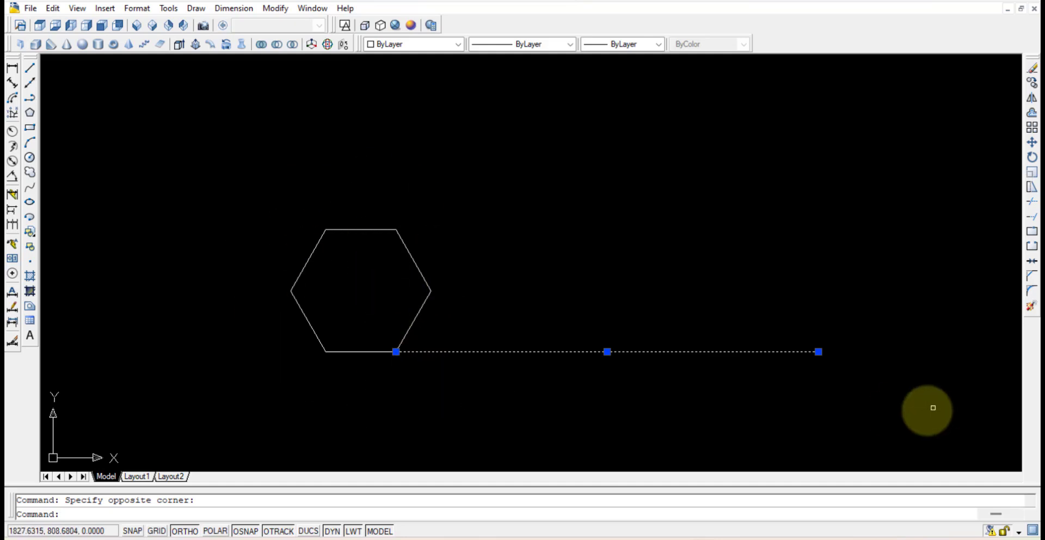
key("Escape")
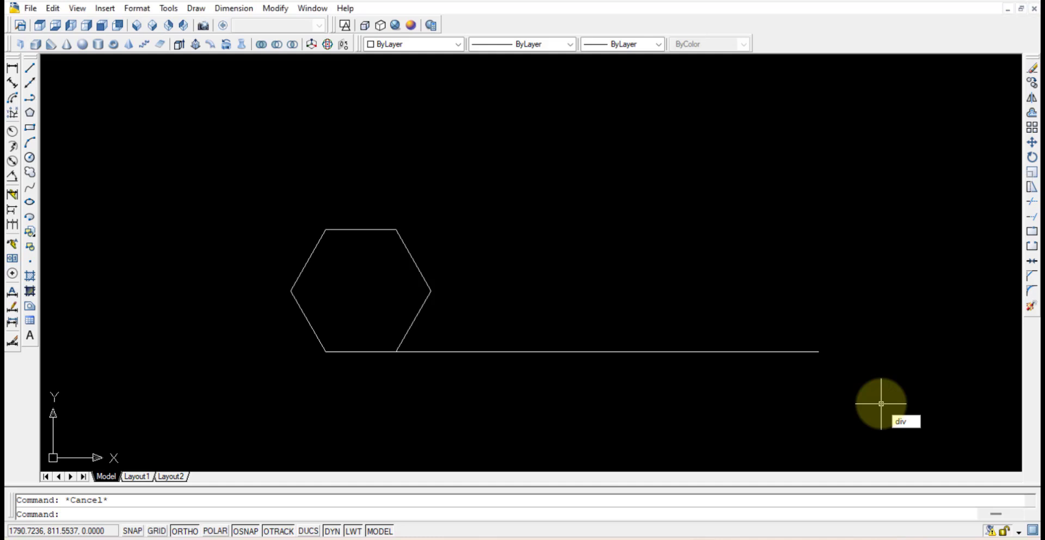
Divide the 300-unit line into 6 equal segments with the Divide command.
key("Return")
left_click(798, 352)
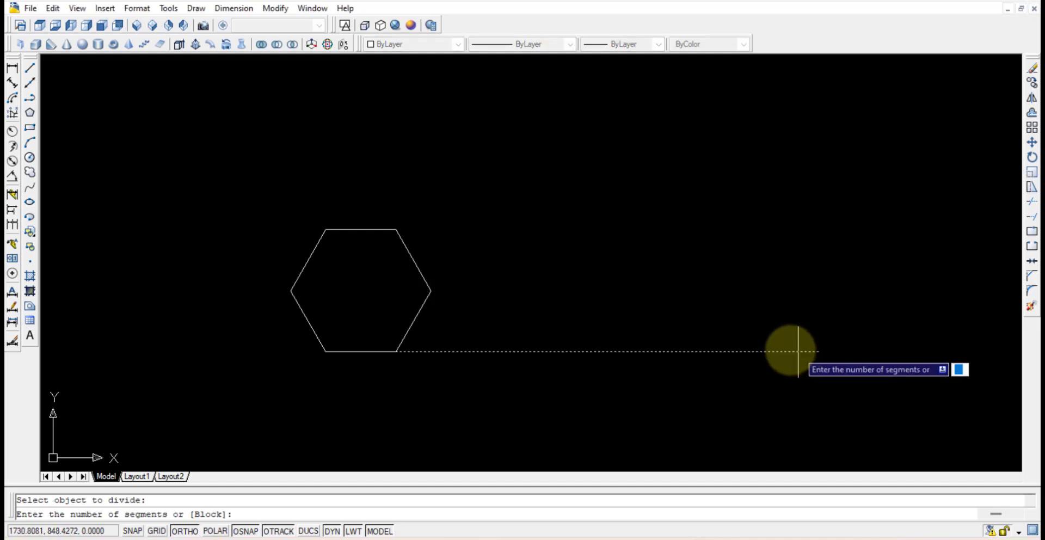
type("6")
key("Return")
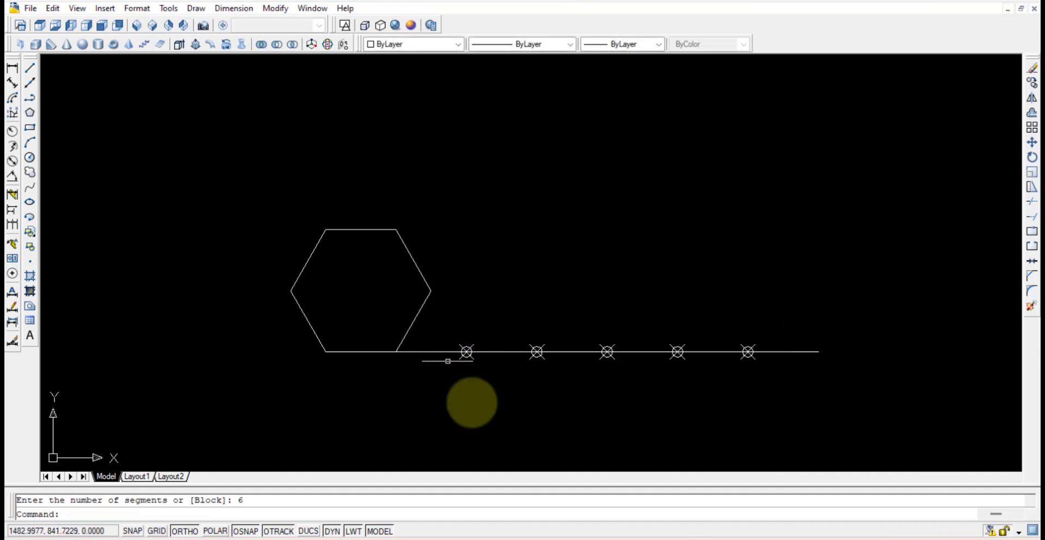
Review the Point Style settings, keeping the circle-with-X marker sized relative to the screen, and inspect the divided line.
left_click(137, 8)
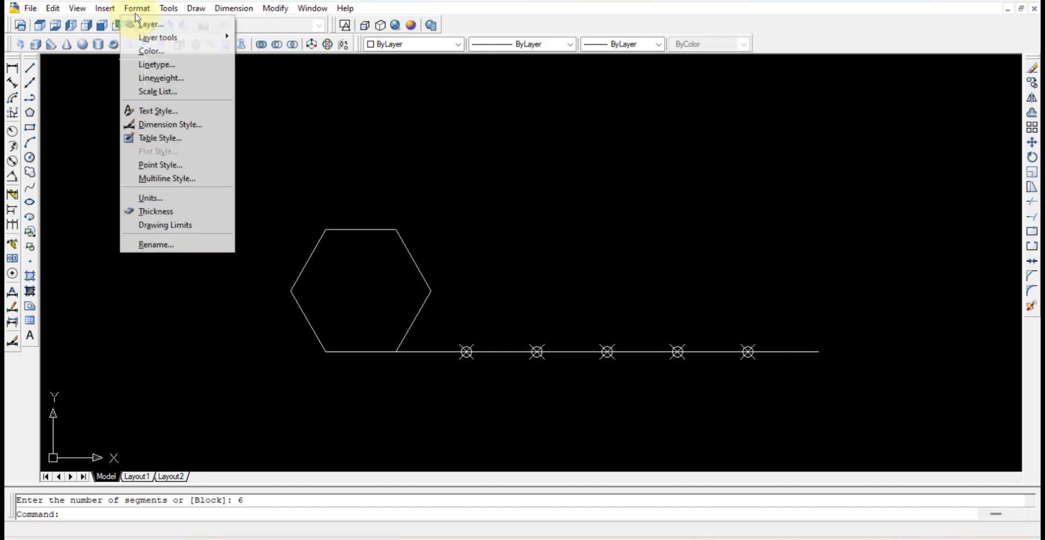
left_click(184, 163)
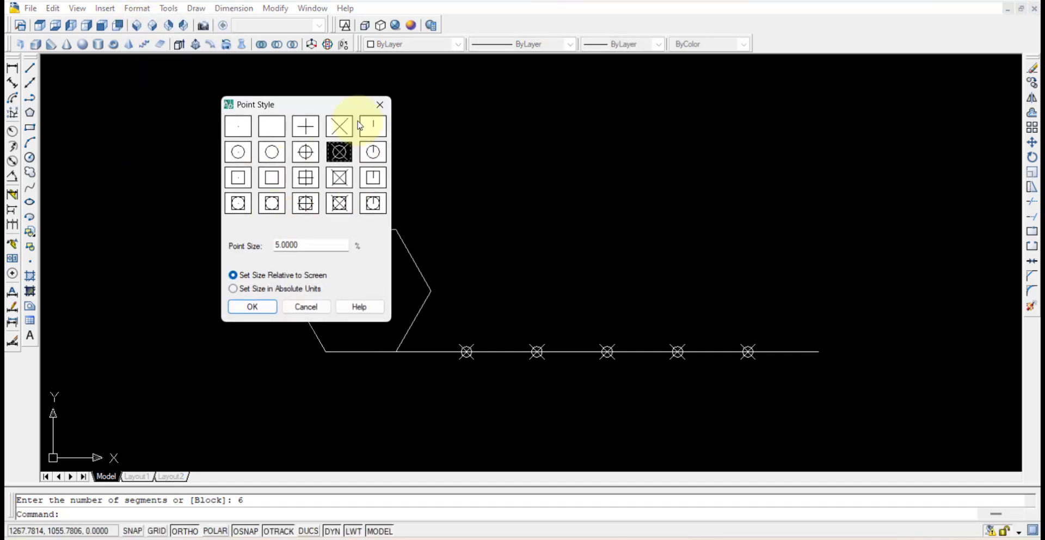
left_click(256, 308)
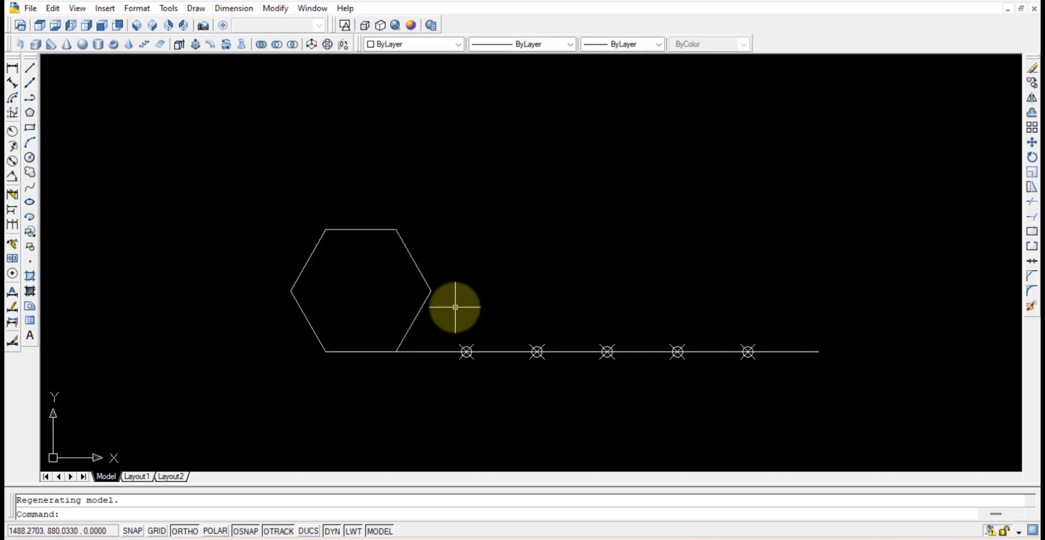
left_click(802, 393)
left_click(458, 317)
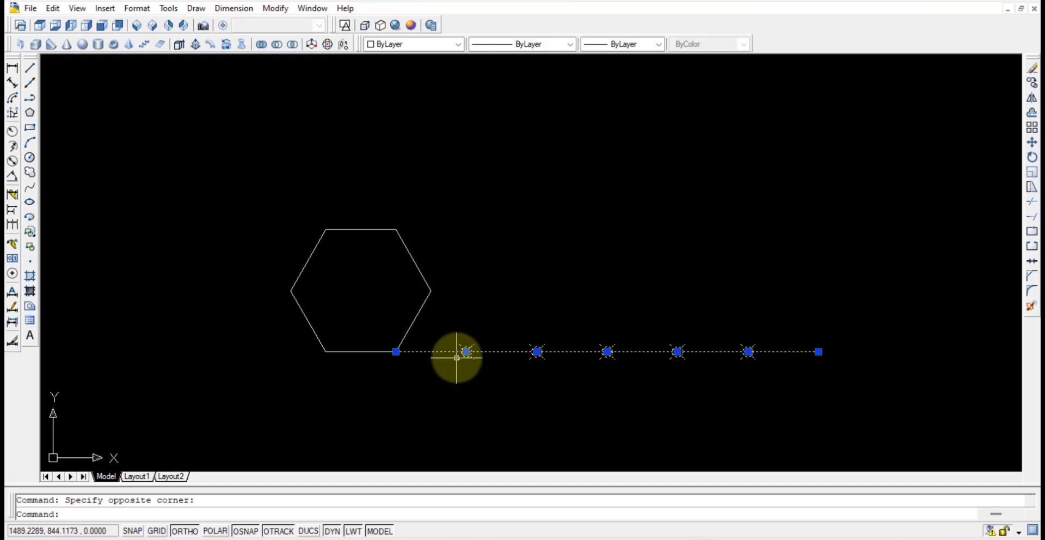
key("Escape")
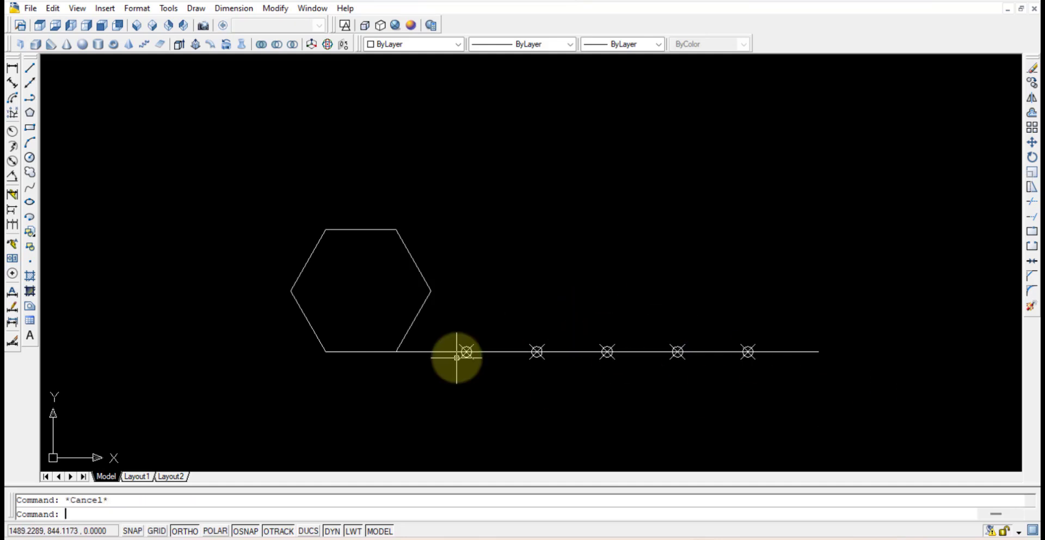
Draw two crossing diagonals between the hexagon's opposite upper and lower vertices.
left_click(33, 71)
left_click(326, 351)
left_click(395, 230)
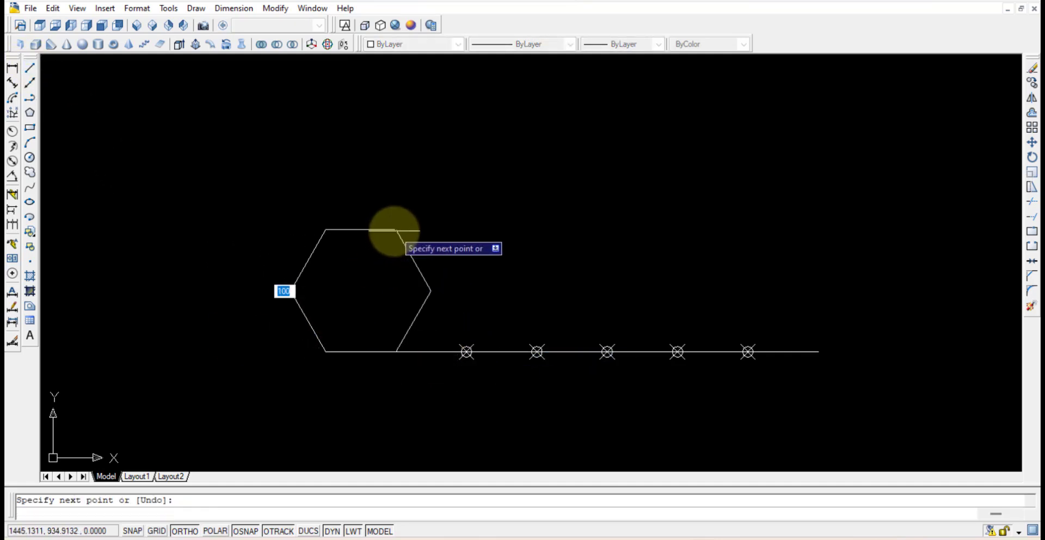
key("Return")
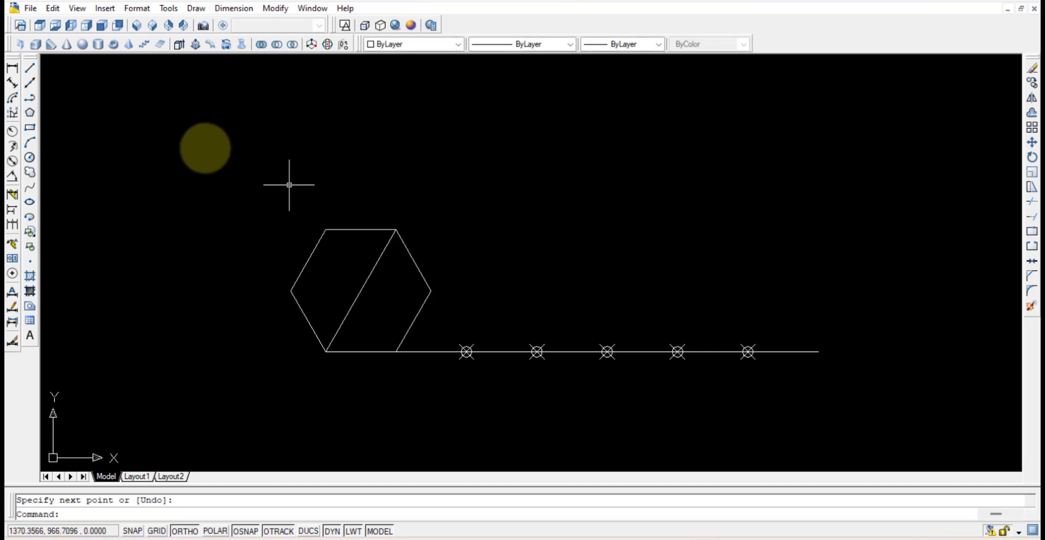
left_click(32, 71)
left_click(326, 229)
left_click(396, 351)
key("Escape")
Place a point at the hexagon's center where the diagonals cross, and delete both diagonals.
type("po")
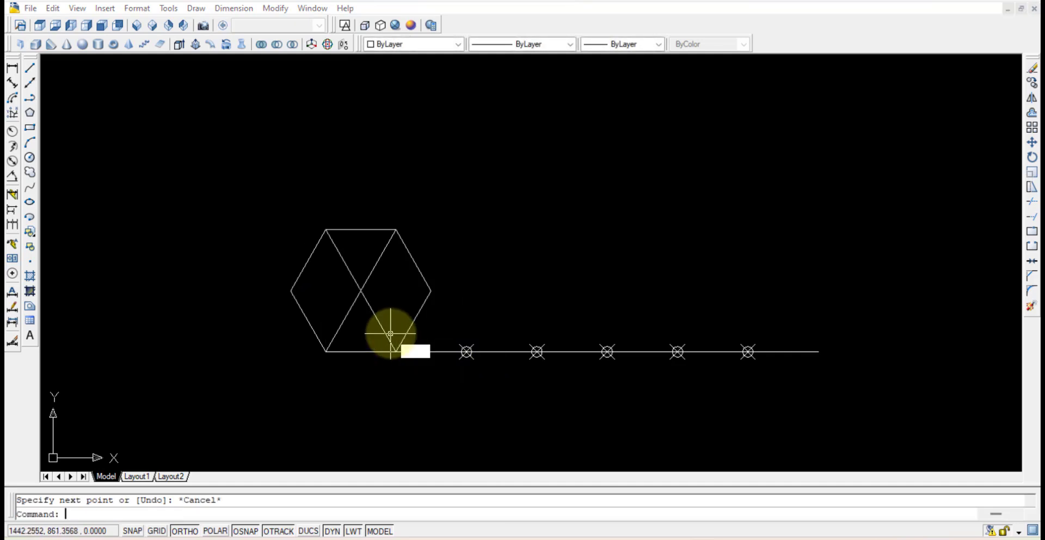
key("Return")
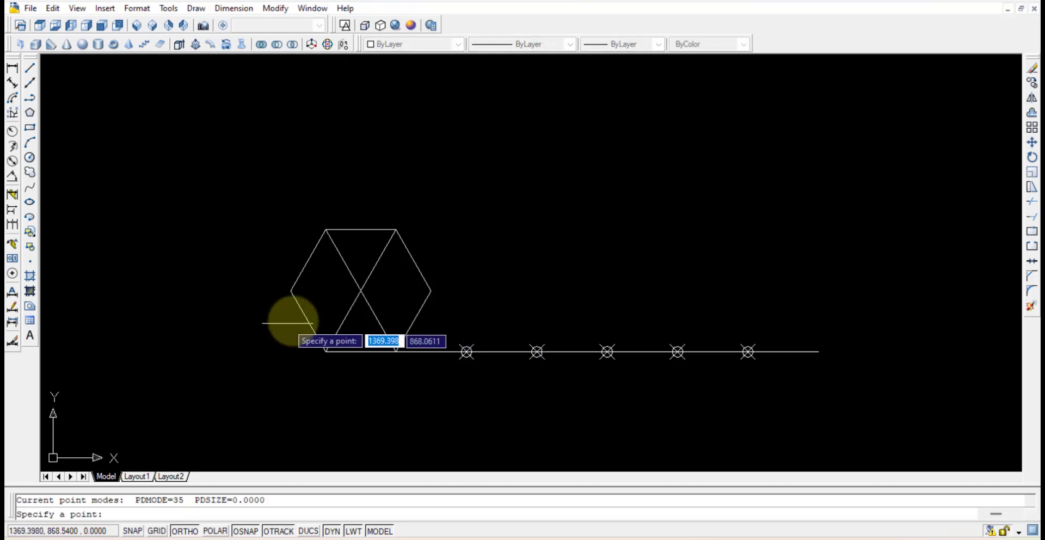
left_click(361, 291)
left_click(391, 322)
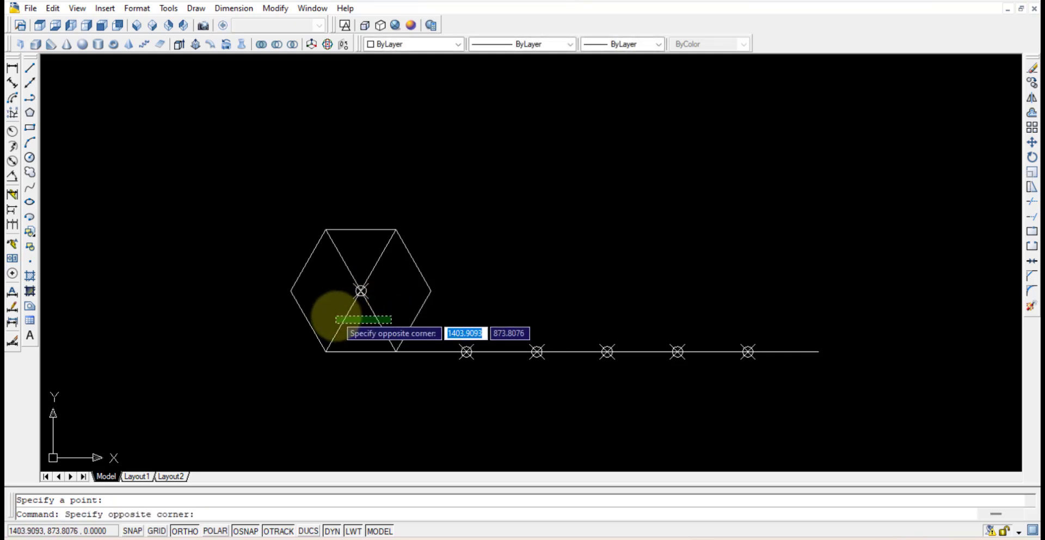
left_click(336, 316)
key("Delete")
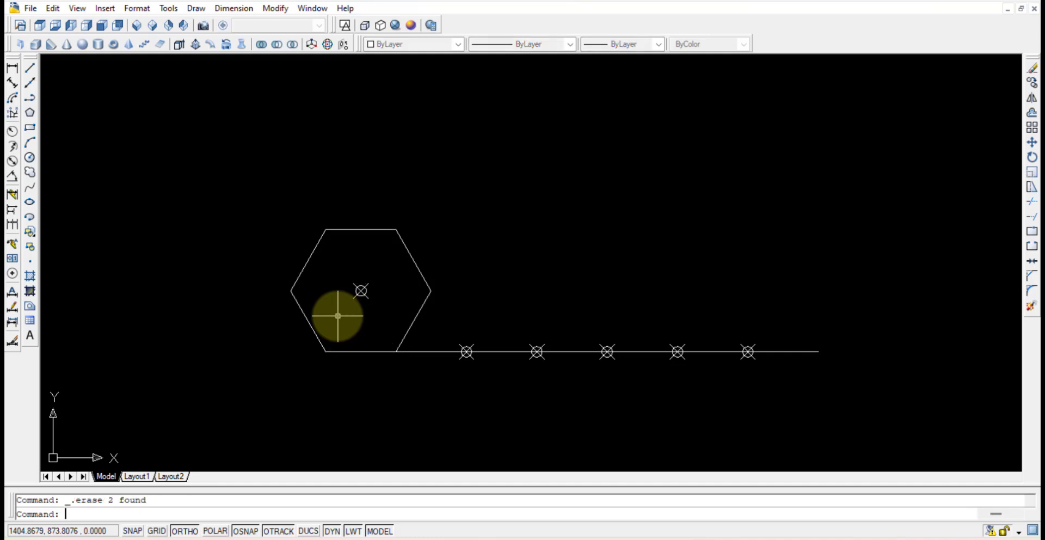
left_click(821, 440)
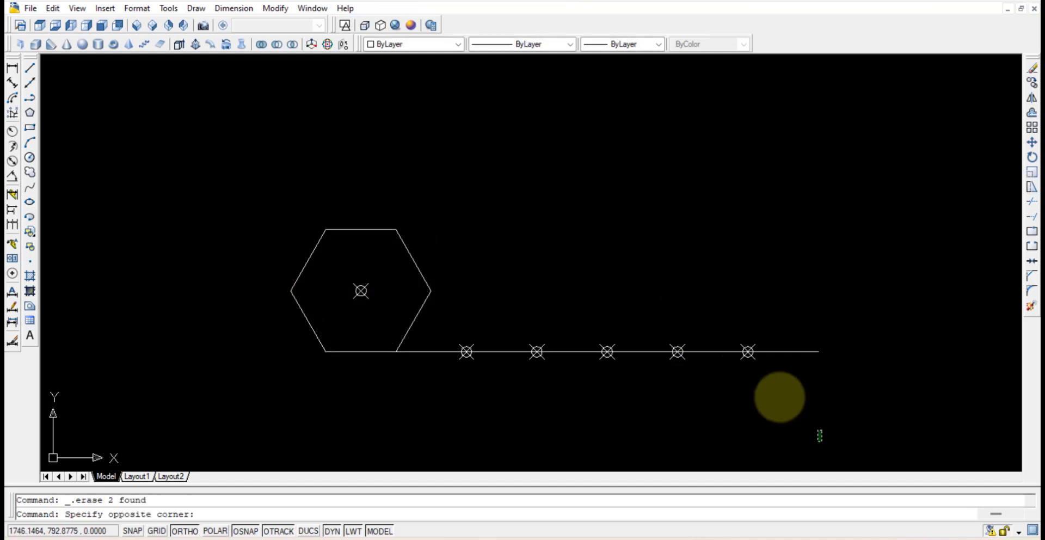
left_click(423, 320)
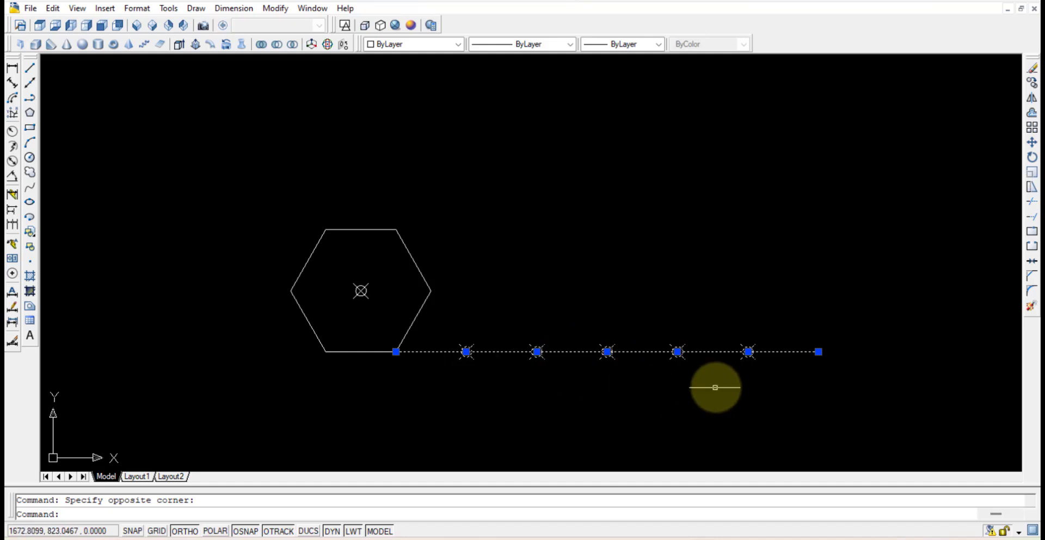
key("Escape")
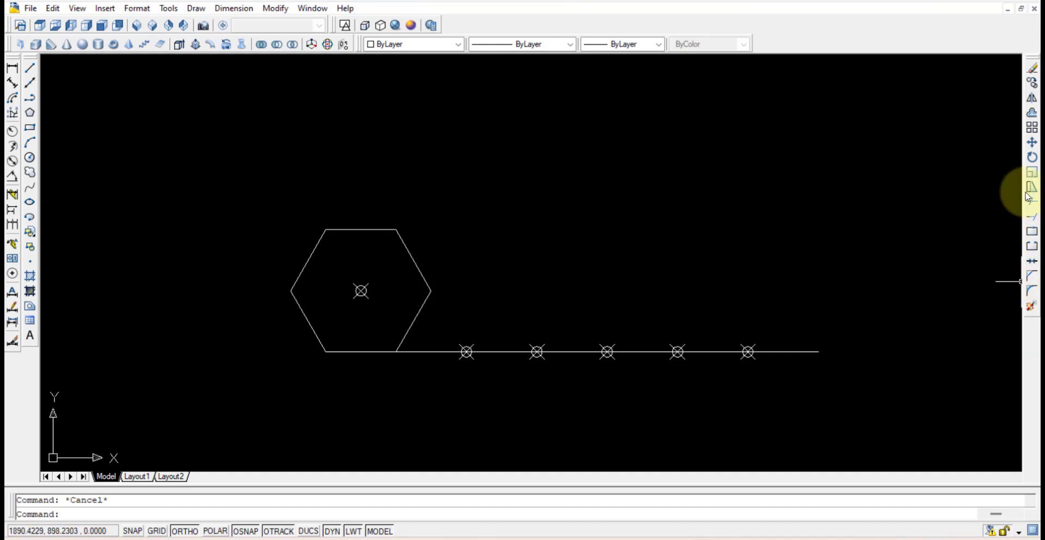
Start a polar array and select the divided 300-unit line with its five division points as the objects.
left_click(1032, 128)
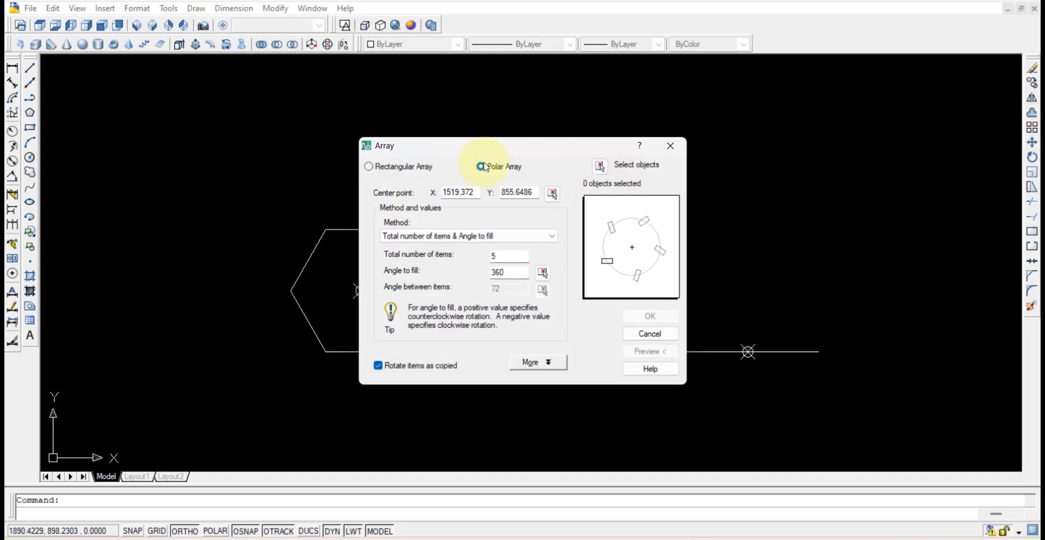
left_click(419, 172)
left_click(496, 172)
left_click(600, 166)
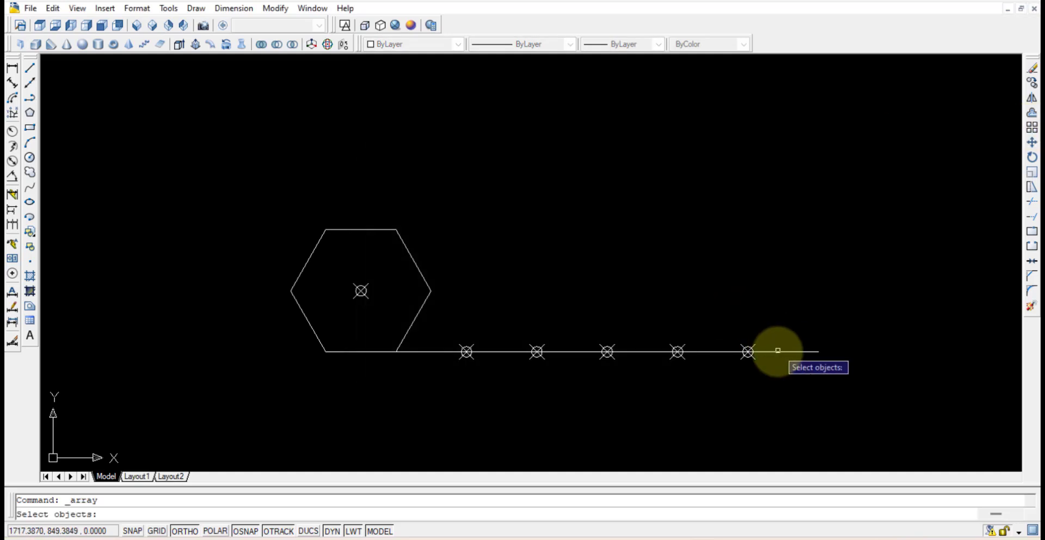
left_click(849, 409)
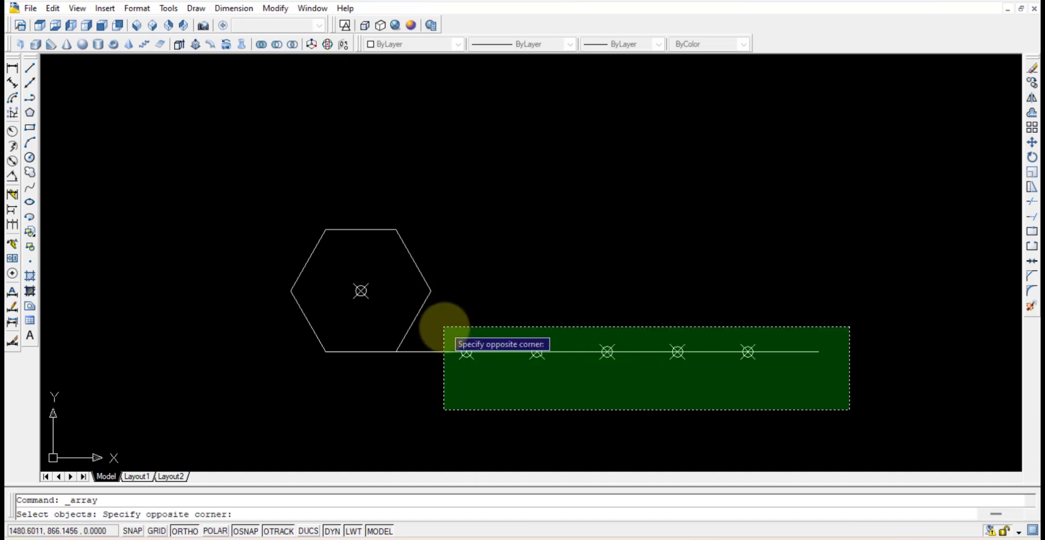
left_click(444, 327)
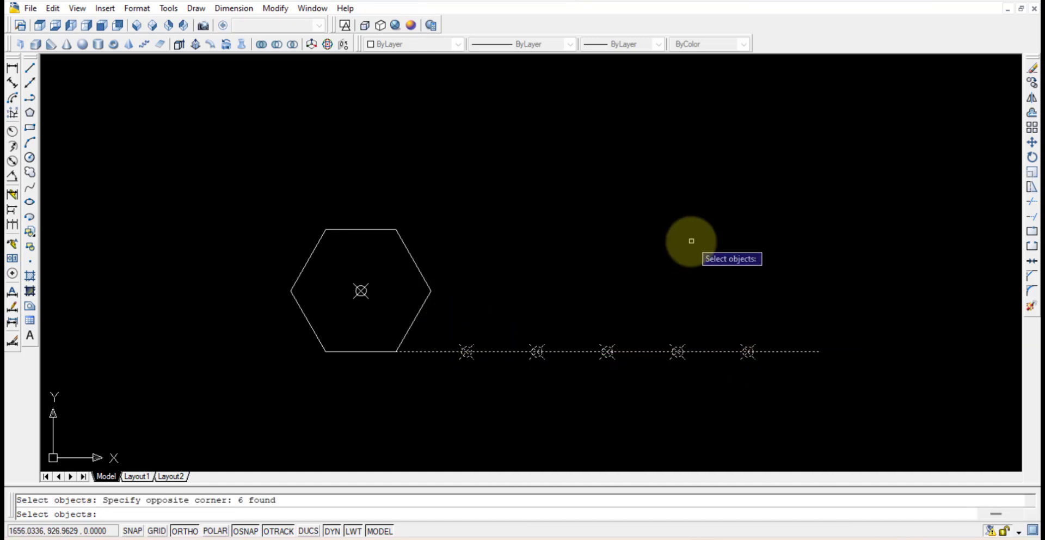
key("Return")
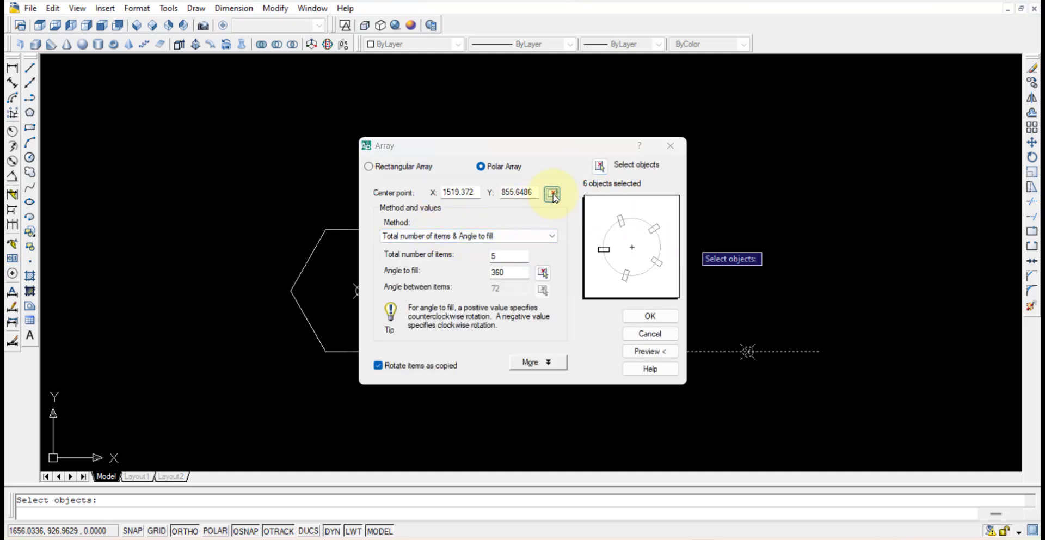
Set the array's center on the hexagon's center point and create 6 items over 360 degrees.
left_click(552, 193)
left_click(360, 291)
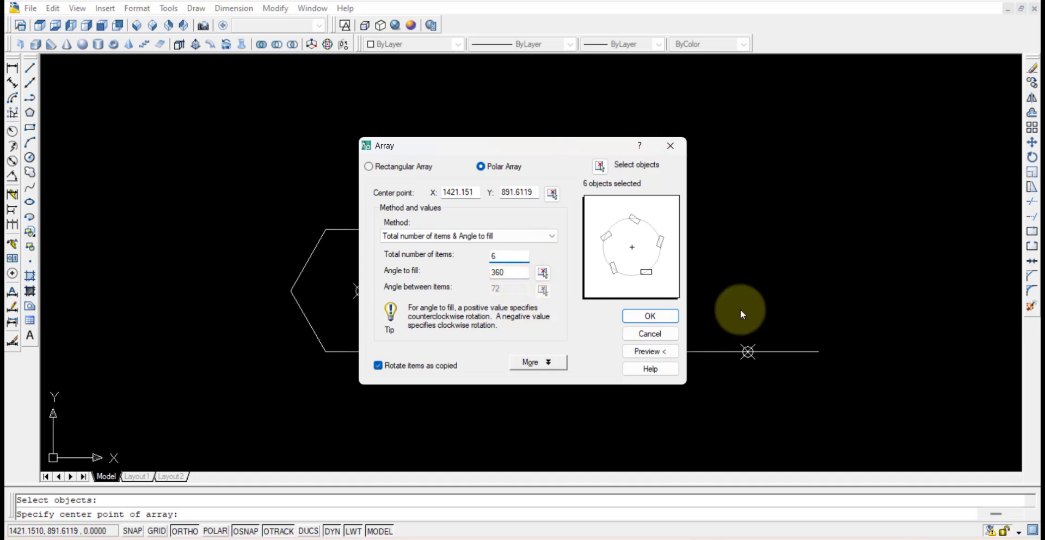
left_click(649, 316)
scroll(610, 201, "down", 3)
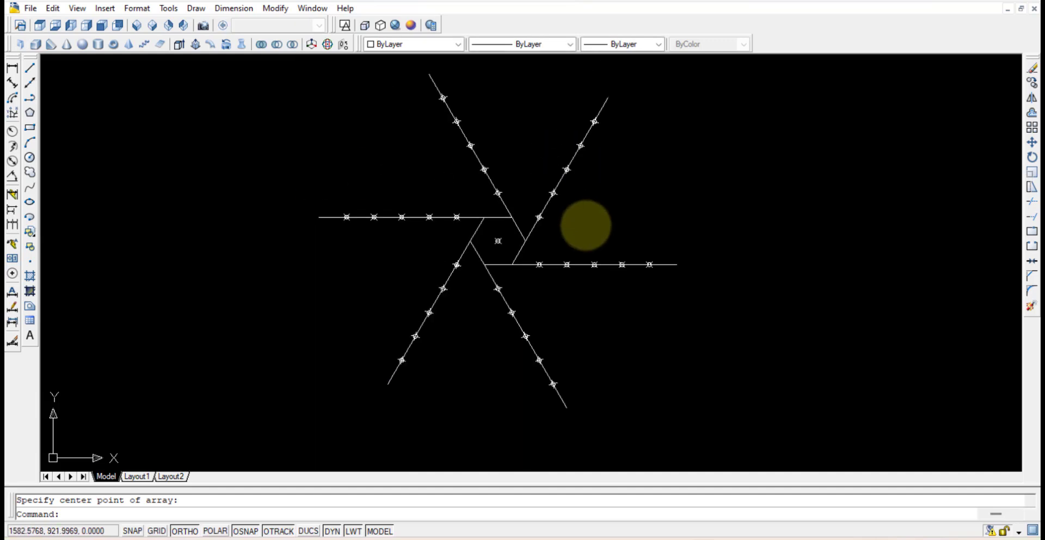
scroll(572, 205, "up", 2)
scroll(574, 205, "down", 3)
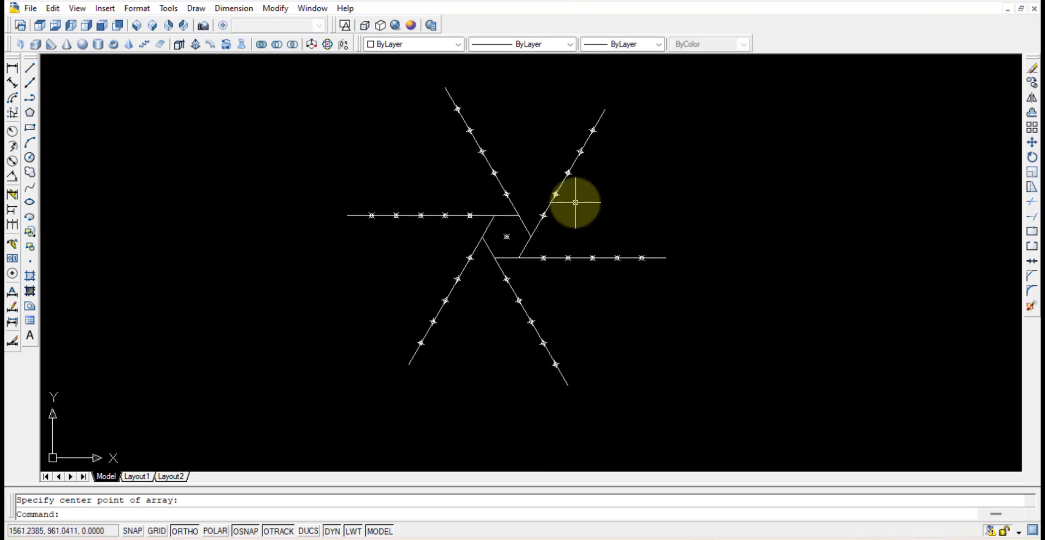
mouse_move(579, 207)
middle_mouse_down()
mouse_move(541, 242)
mouse_move(499, 233)
middle_mouse_up()
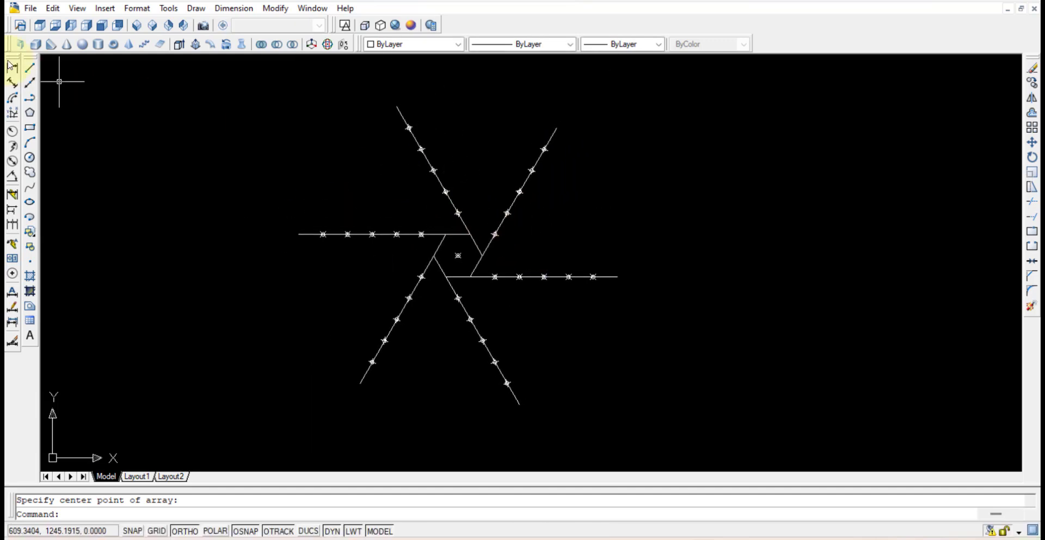
Draw a polyline from the hexagon's lower-right vertex clockwise through the first to fifth division points on successive rays, ending at the horizontal line's outer end.
left_click(32, 99)
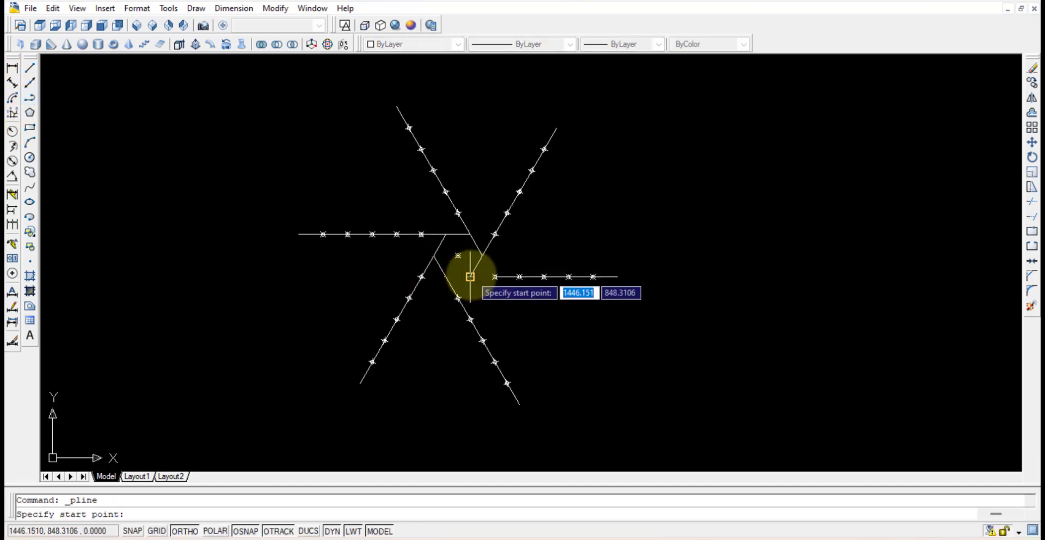
left_click(470, 277)
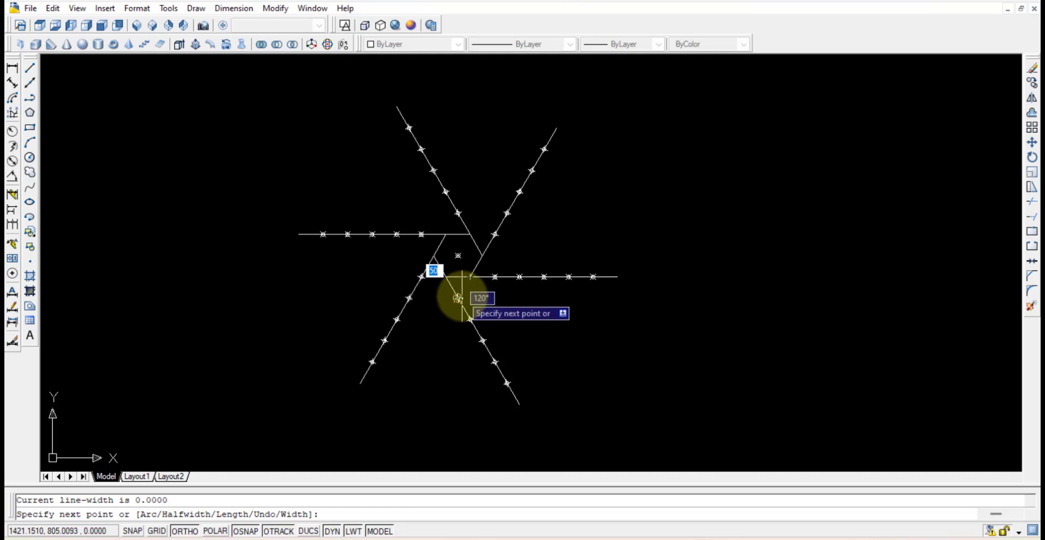
left_click(458, 298)
type("50")
key("Return")
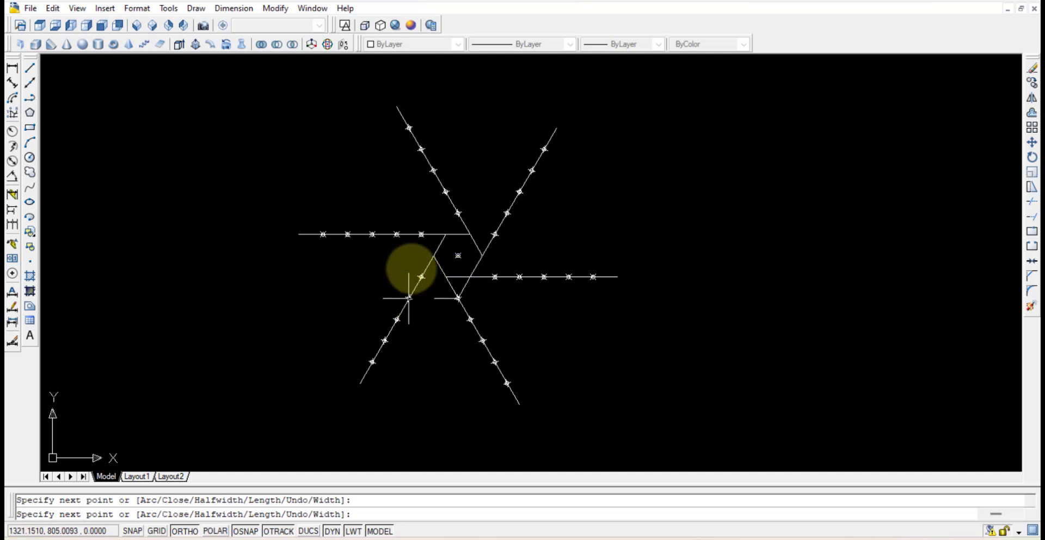
left_click(373, 234)
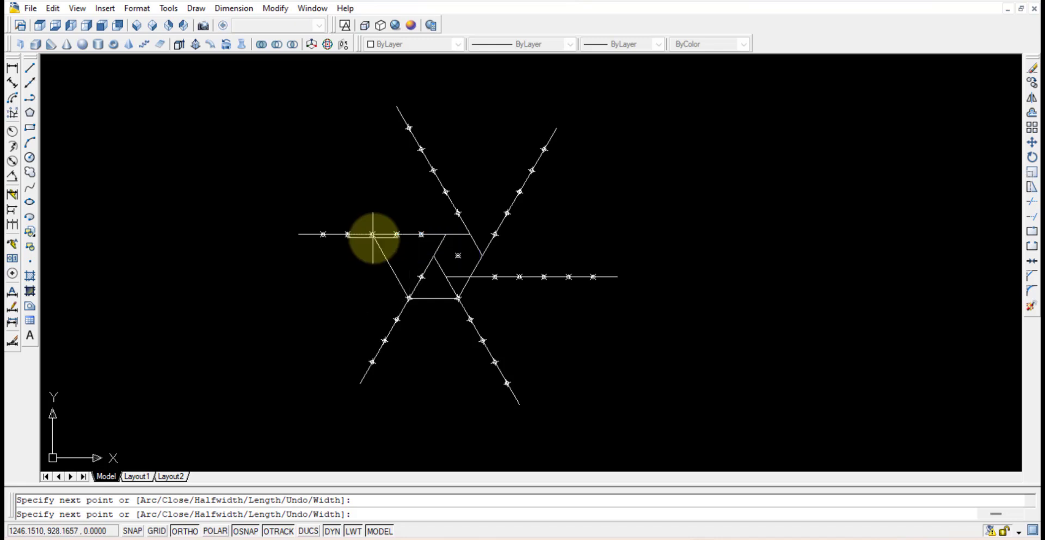
left_click(421, 149)
left_click(543, 149)
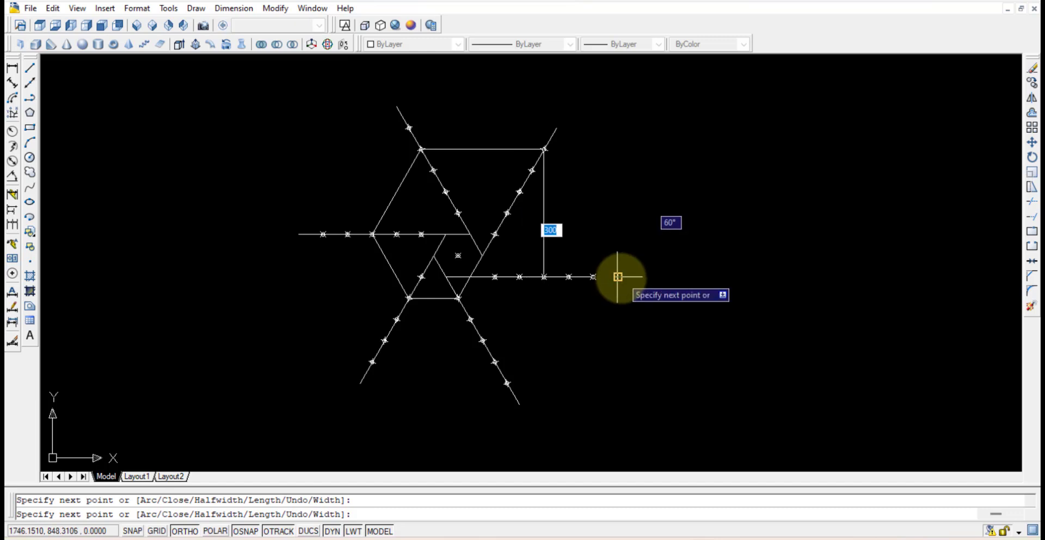
left_click(617, 276)
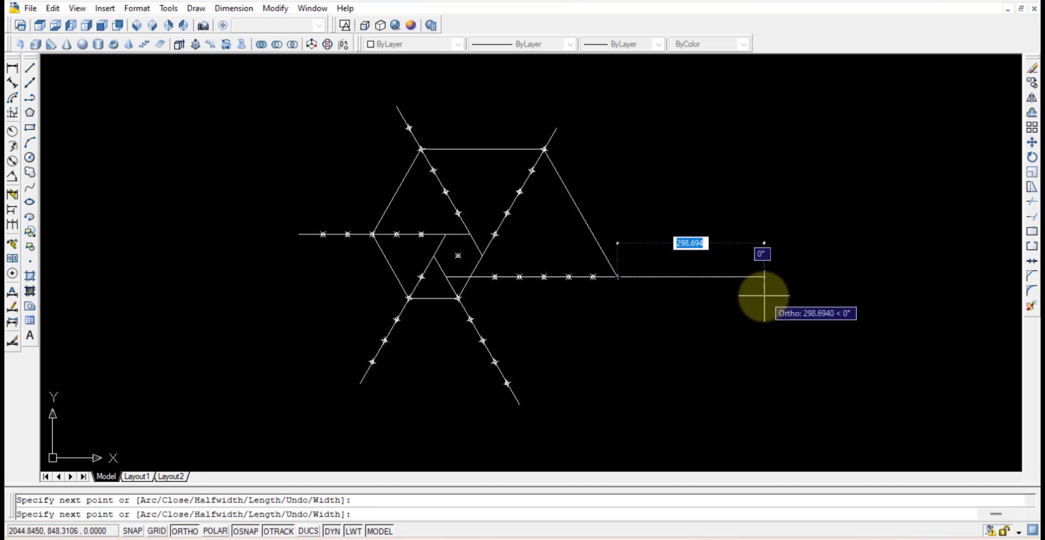
key("Escape")
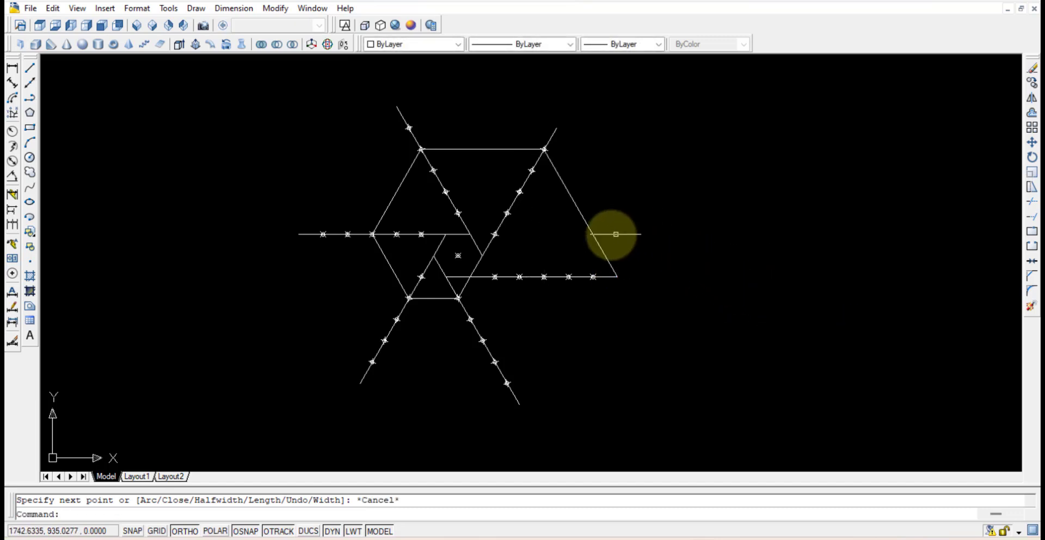
Convert the involute polyline into a smooth curve with the Fit option of PEDIT.
scroll(540, 198, "up", 2)
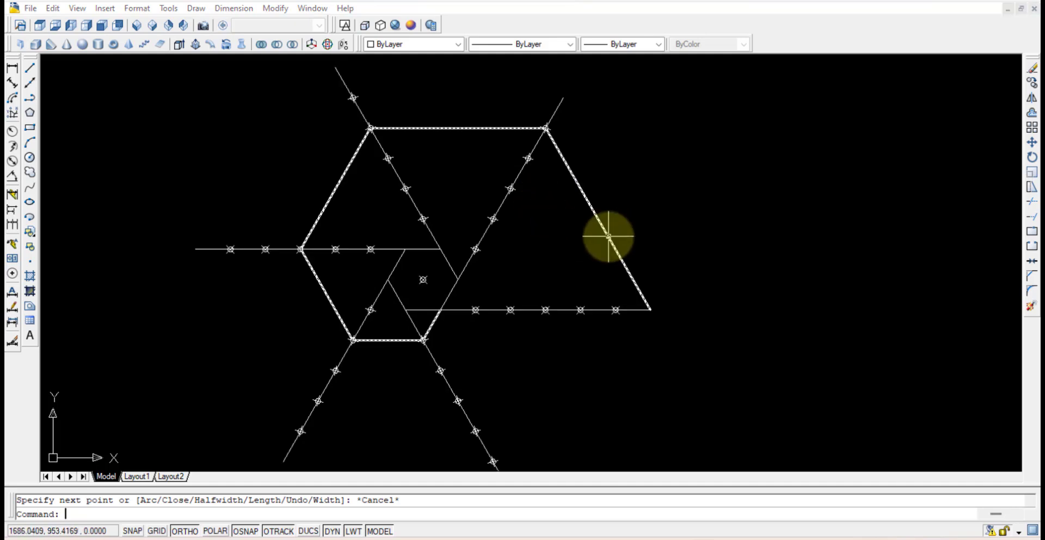
key("Return")
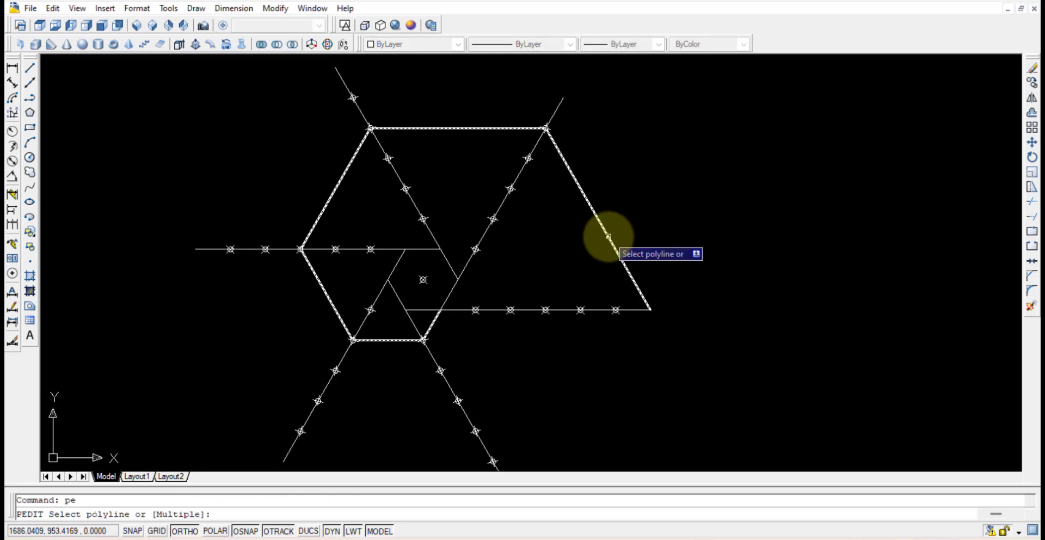
left_click(608, 237)
left_click(655, 324)
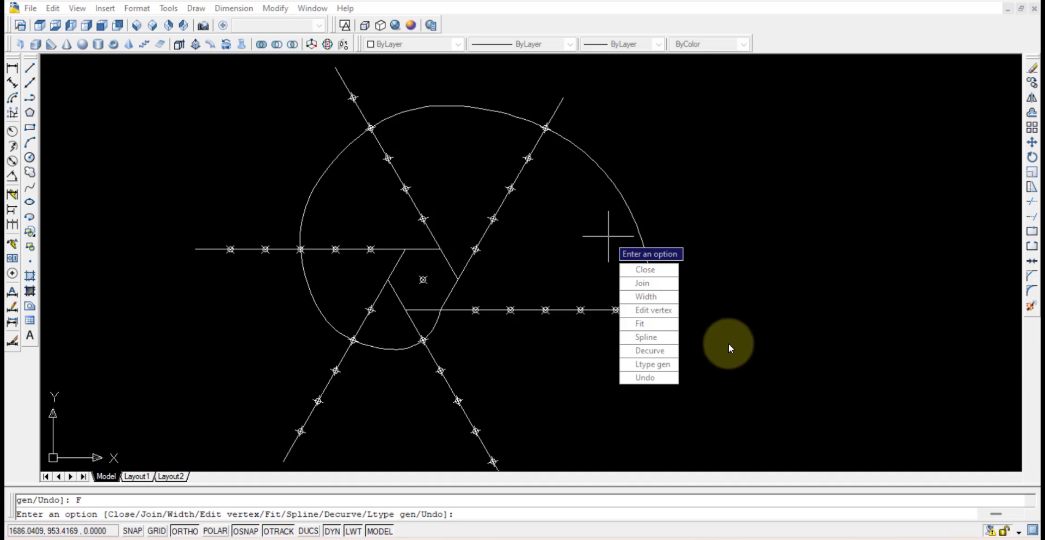
key("Escape")
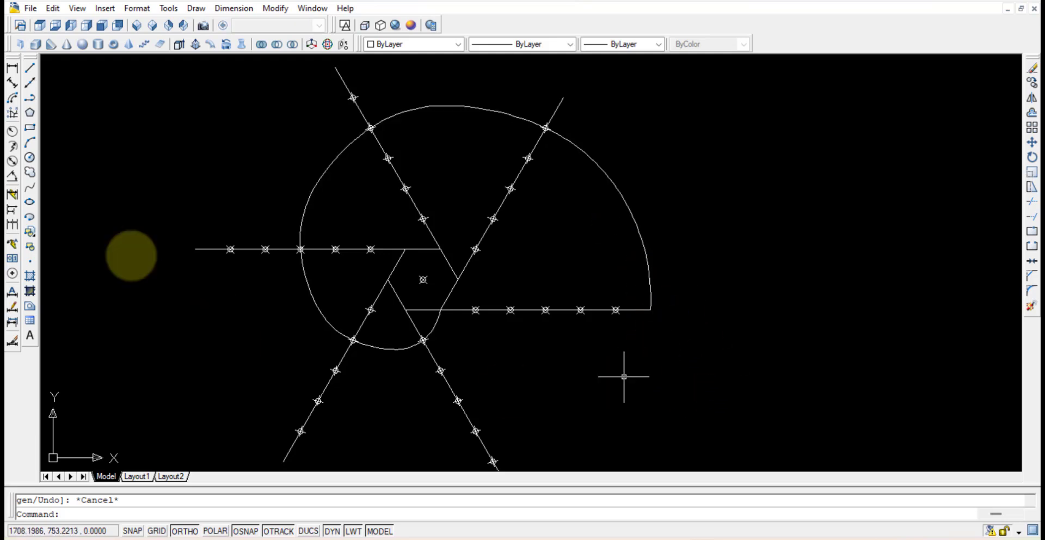
Trim the five rays where they extend beyond the involute curve.
left_click(719, 383)
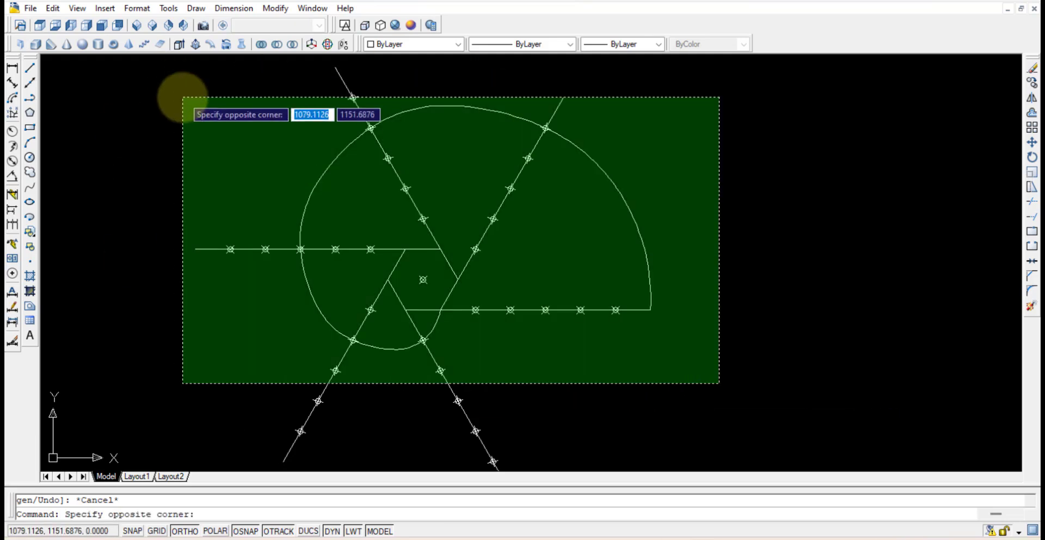
left_click(183, 98)
left_click(1033, 202)
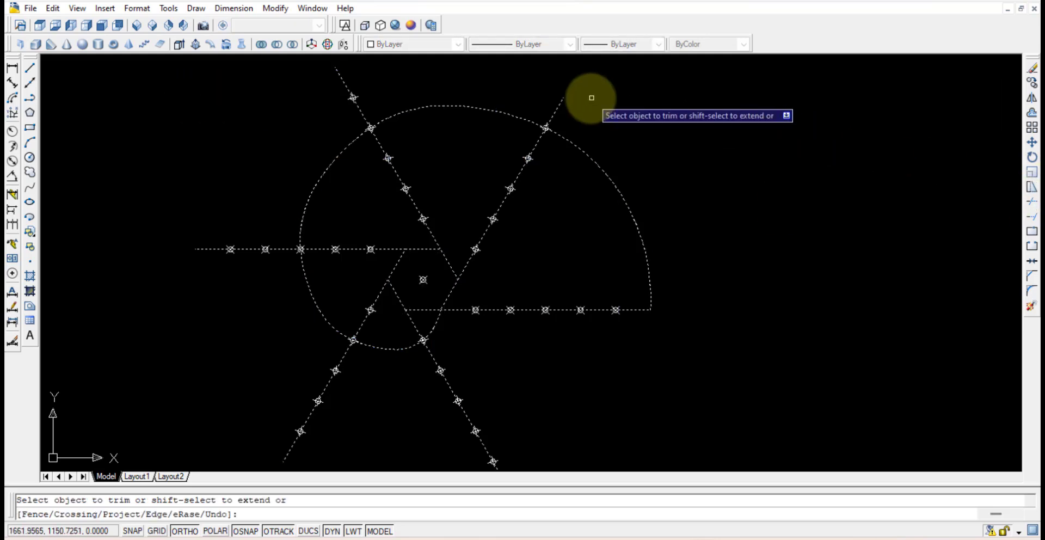
left_click(555, 108)
left_click(345, 88)
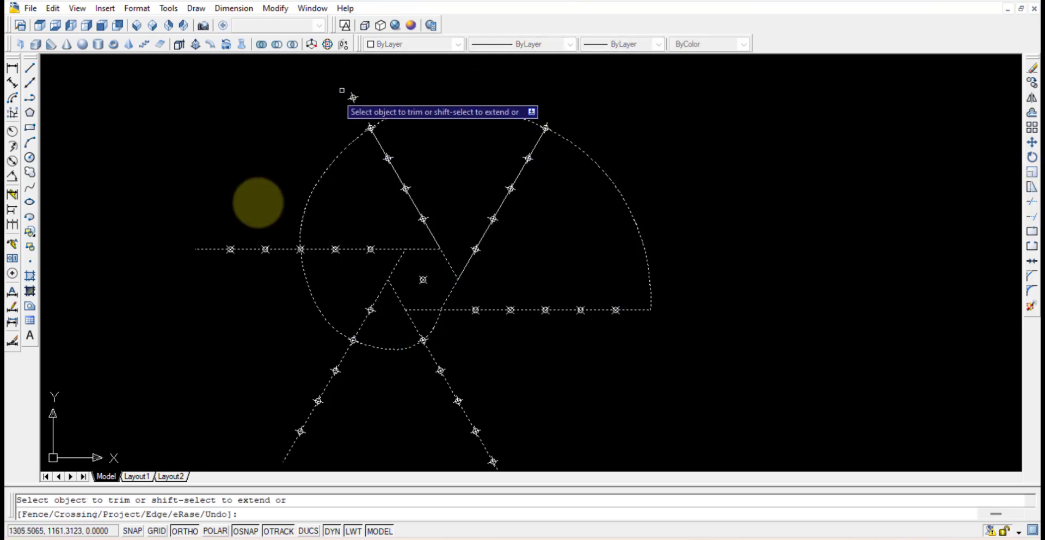
left_click(244, 250)
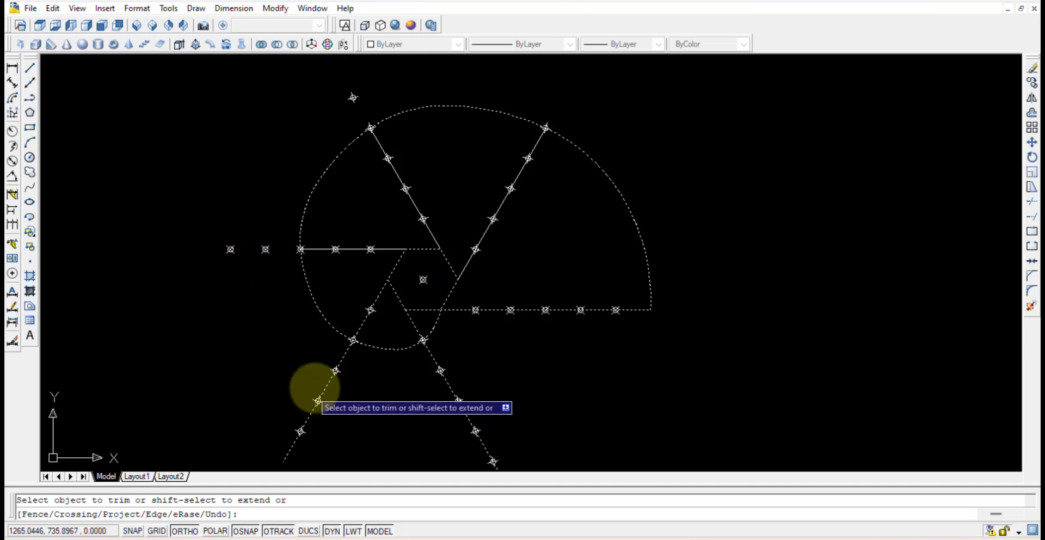
left_click(333, 374)
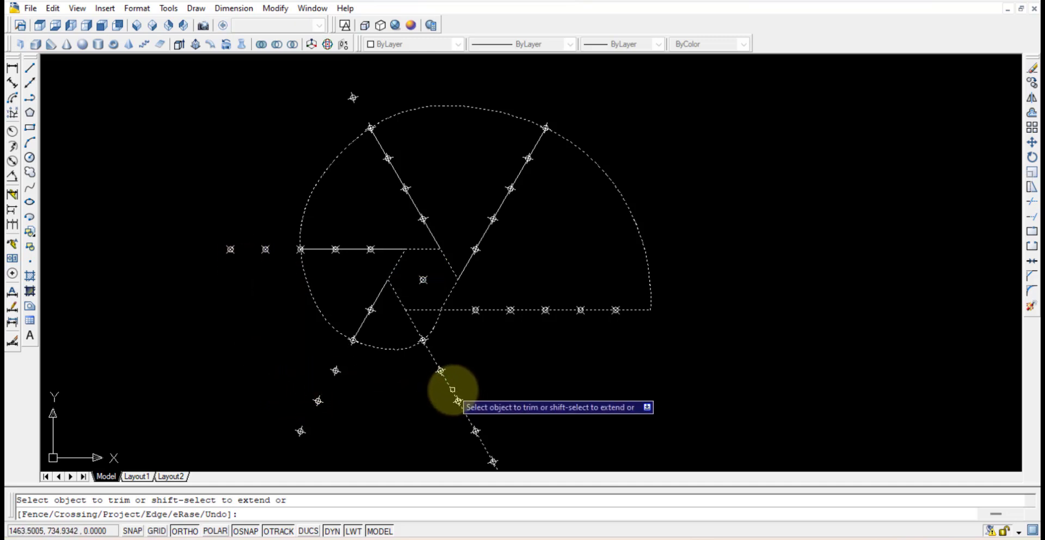
left_click(452, 392)
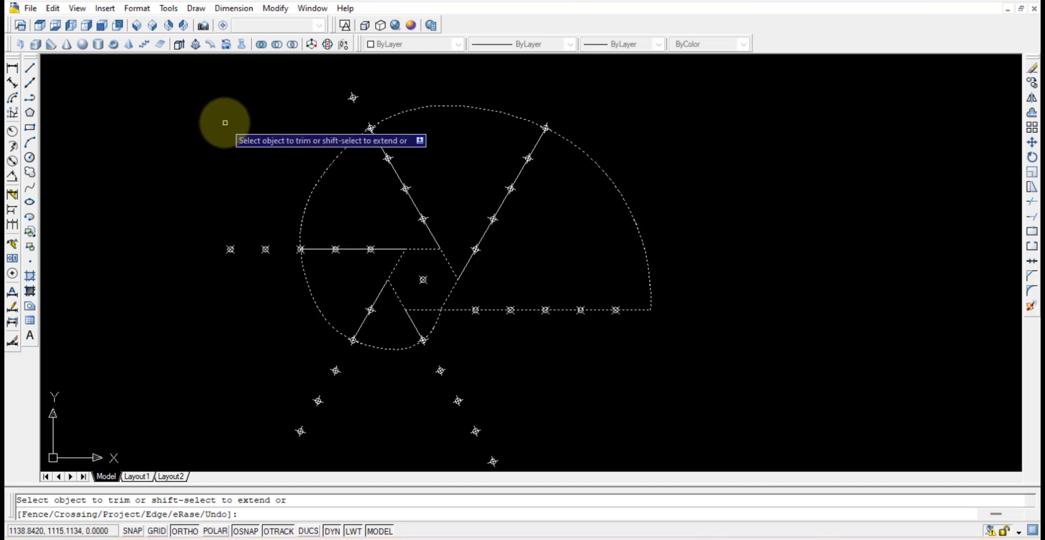
key("Escape")
Delete the leftover division points lying outside the involute curve.
left_click(314, 70)
left_click(354, 97)
left_click(198, 226)
left_click(284, 280)
left_click(247, 348)
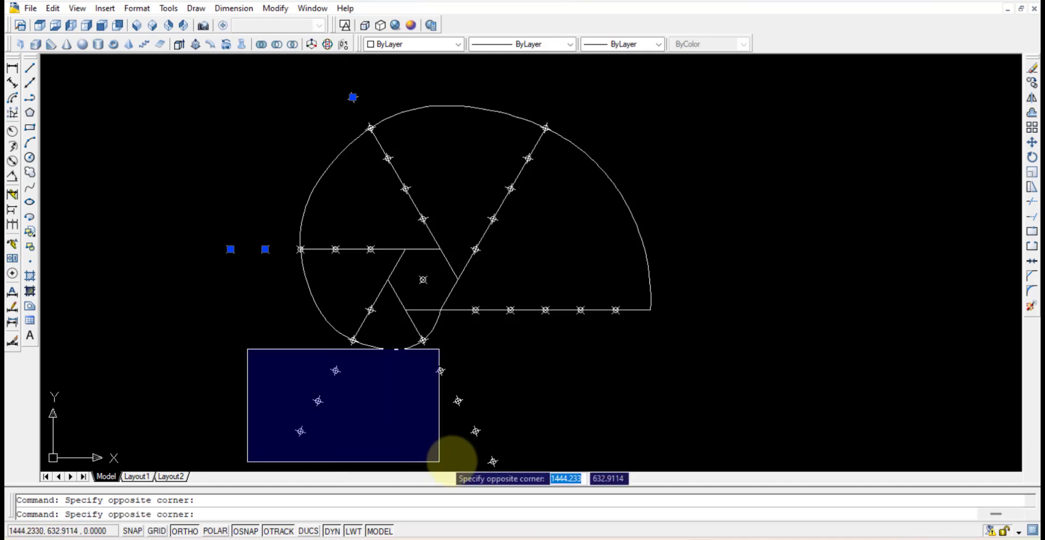
left_click(490, 440)
left_click(493, 461)
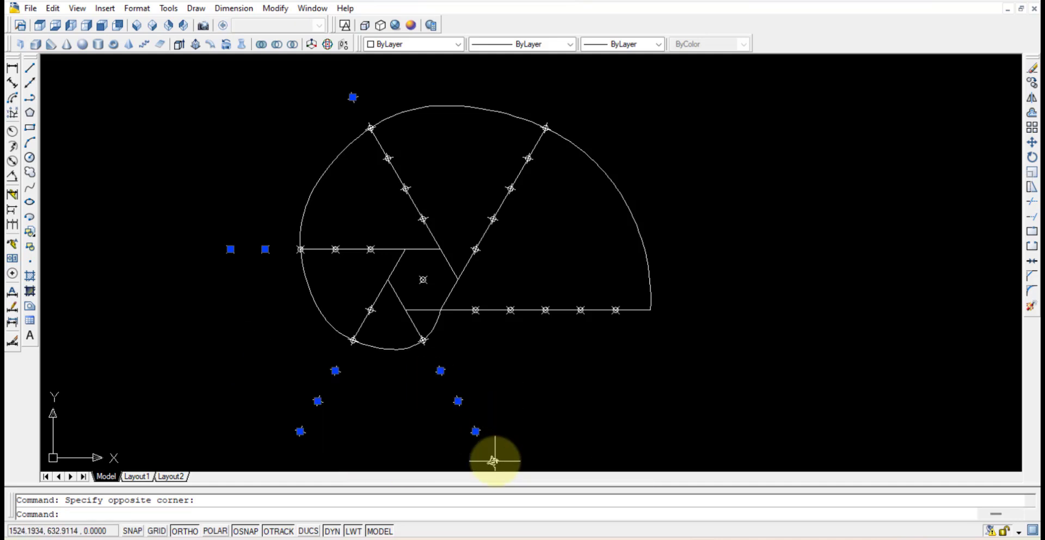
key("Delete")
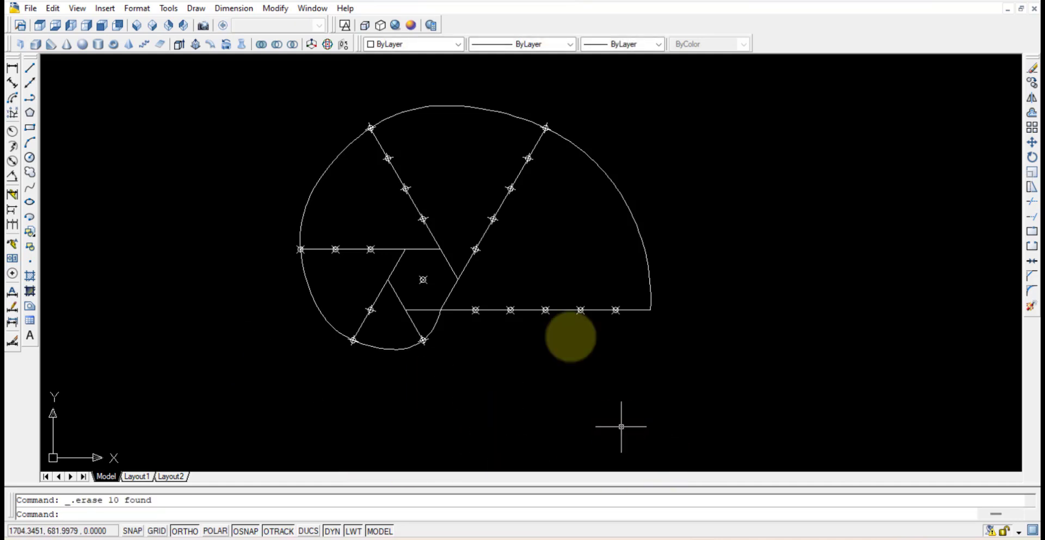
Move the red line on the hexagon's lower-left side from its left vertex to its lower-left vertex.
scroll(494, 243, "up", 2)
mouse_move(495, 243)
middle_mouse_down()
mouse_move(539, 287)
mouse_move(539, 253)
middle_mouse_up()
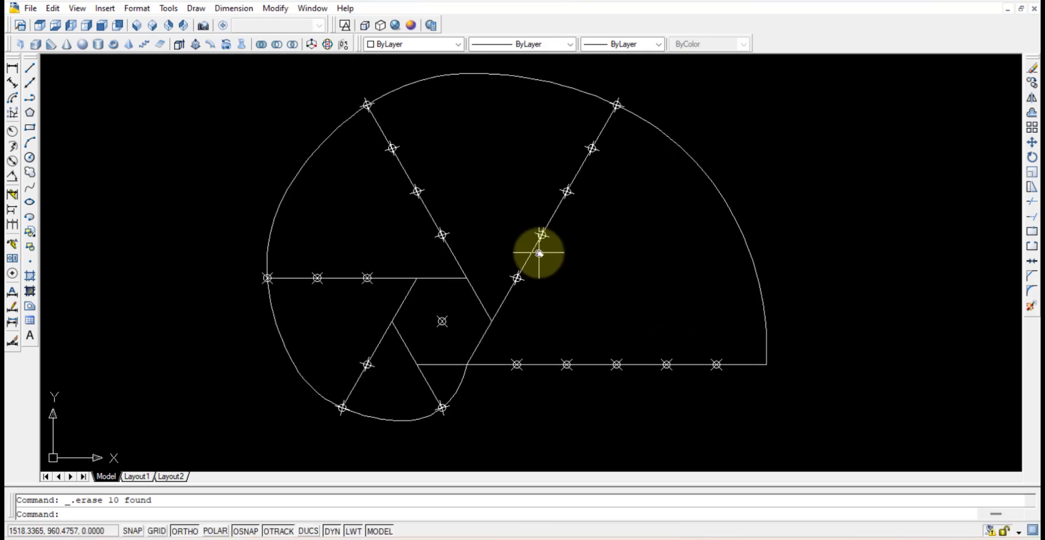
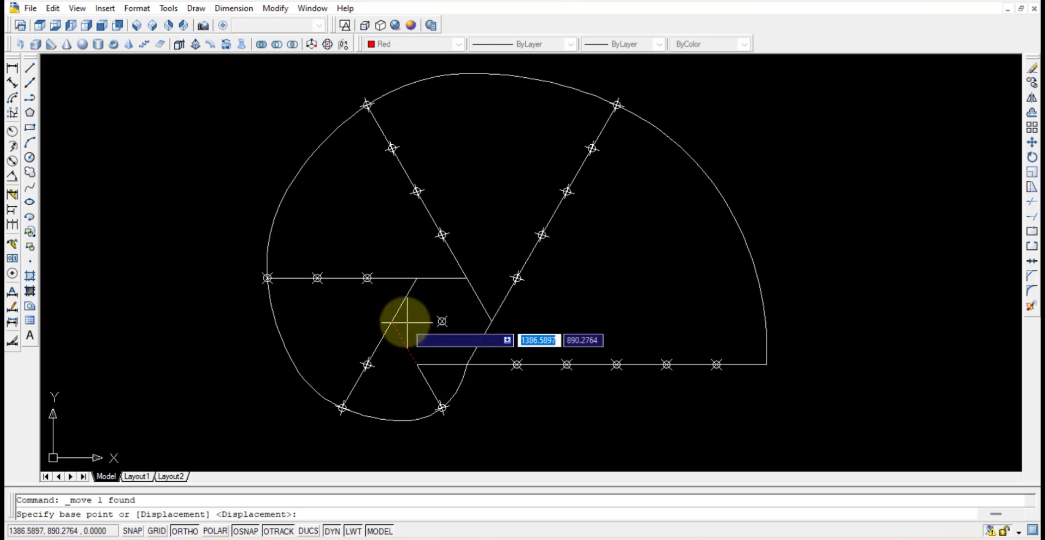
left_click(392, 322)
left_click(417, 364)
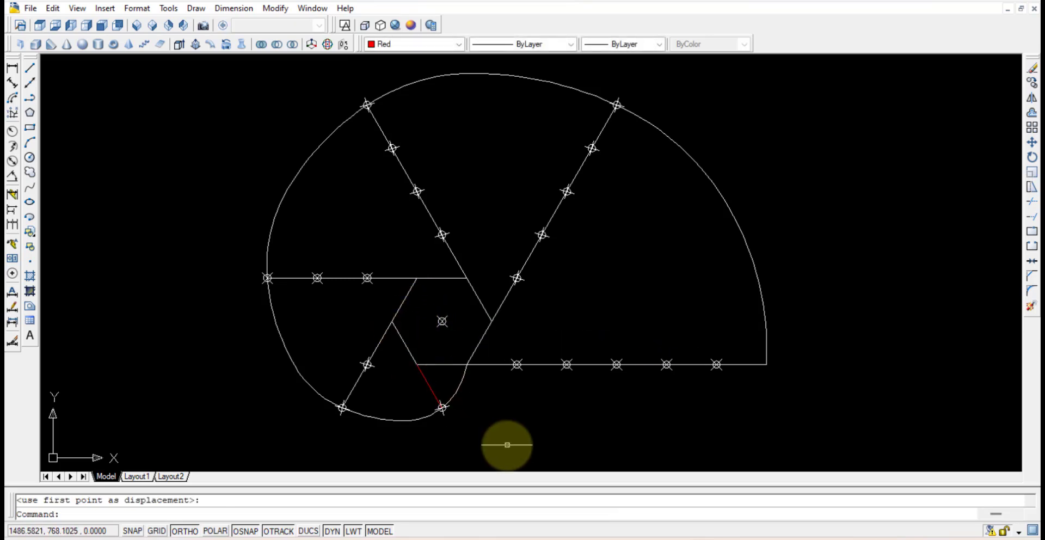
Draw a red line over the hexagon's upper-left side, from its upper-left vertex to its left vertex.
key("Escape")
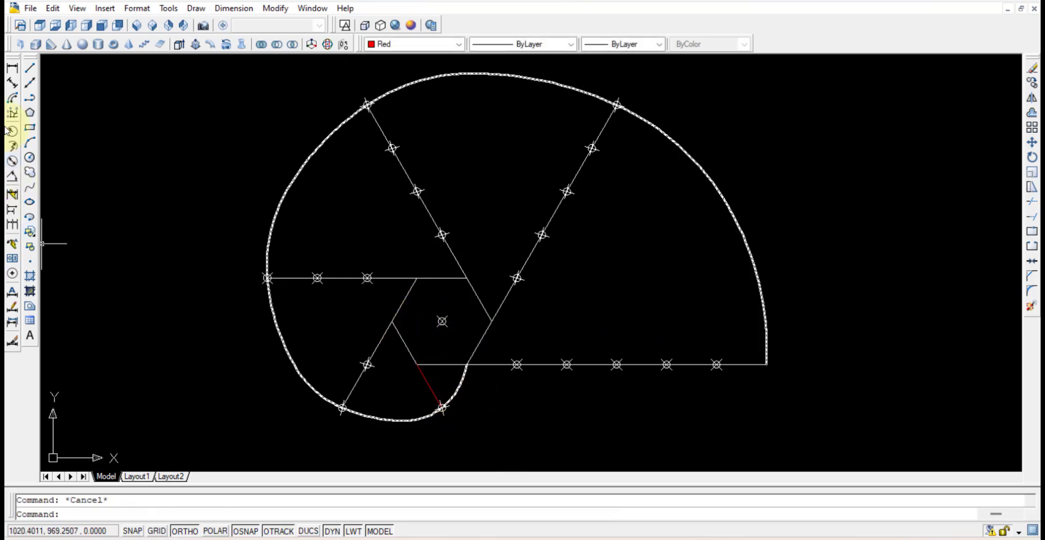
left_click(29, 67)
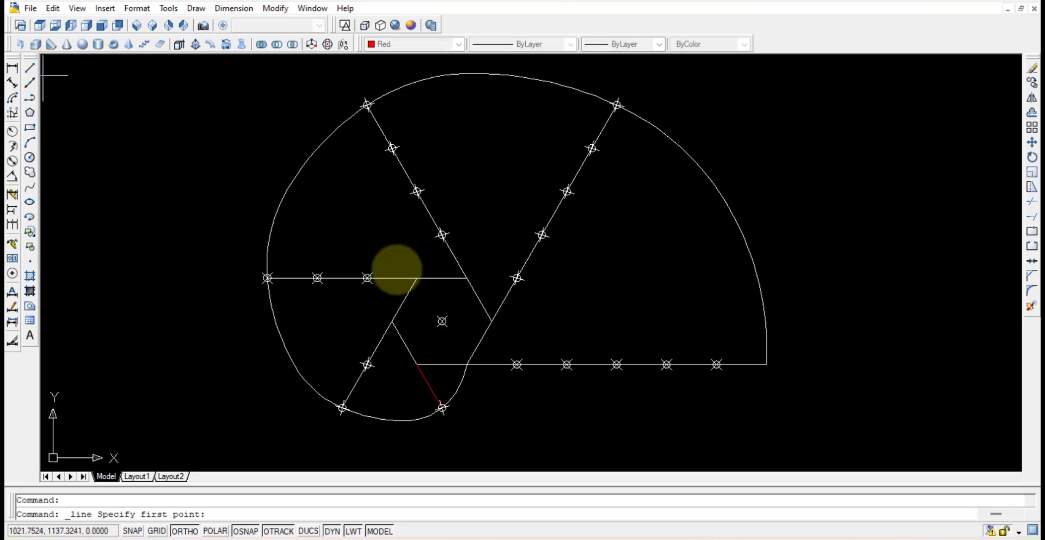
left_click(417, 280)
left_click(396, 315)
key("Escape")
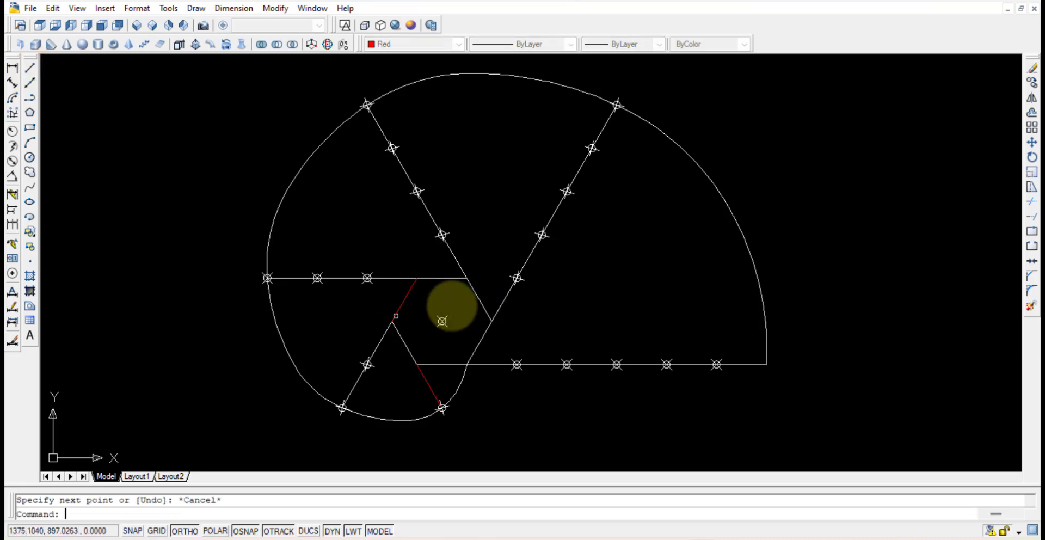
Copy the red line twice end to end along the lower-left ray out to the curve, and erase the original on the hexagon's side.
left_click(1032, 82)
left_click(406, 294)
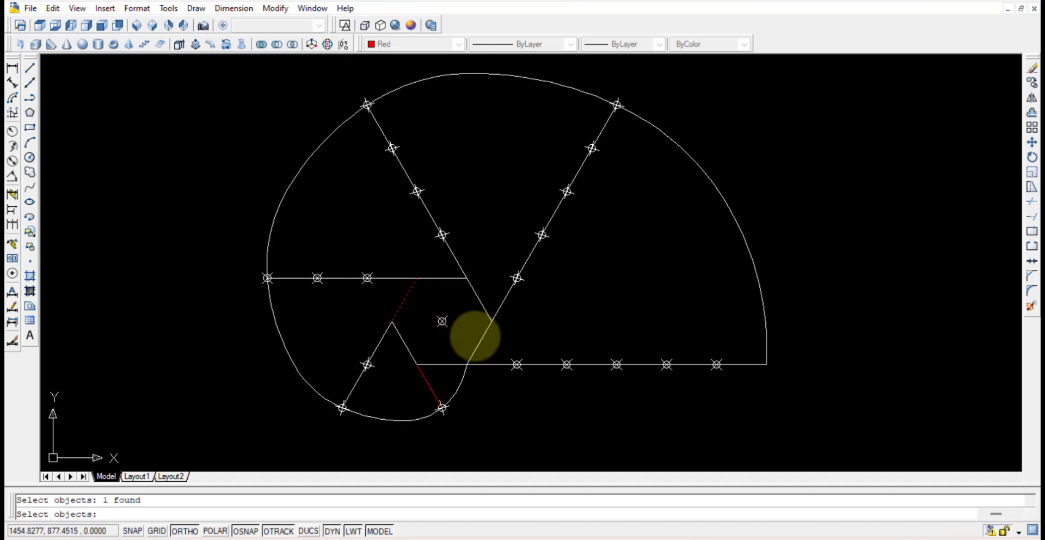
key("Return")
left_click(417, 278)
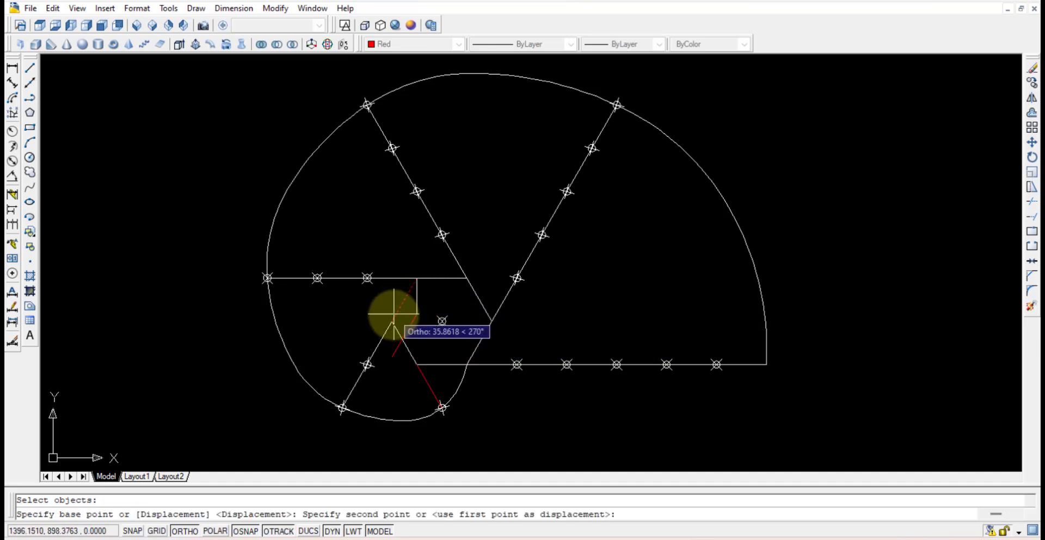
left_click(366, 364)
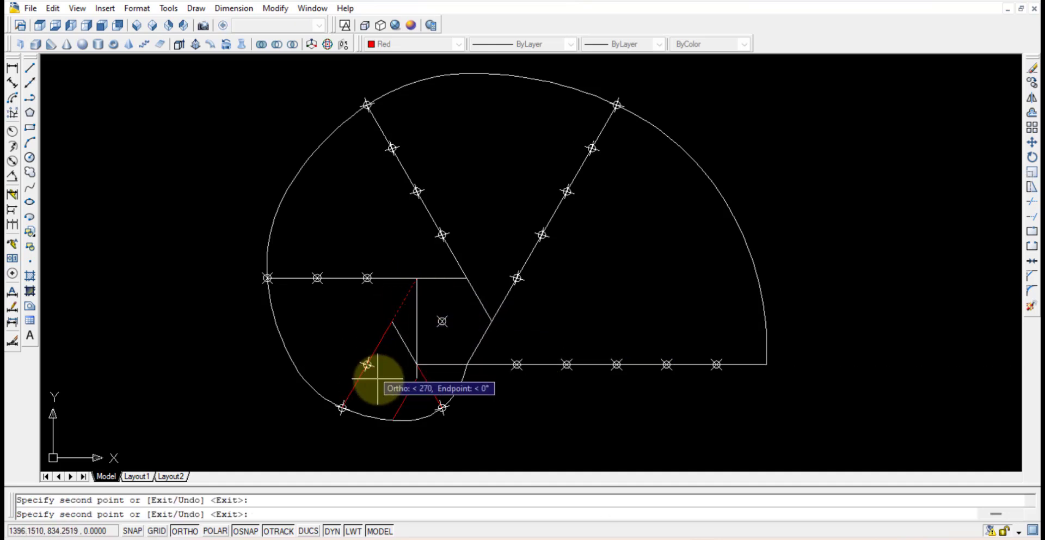
key("Escape")
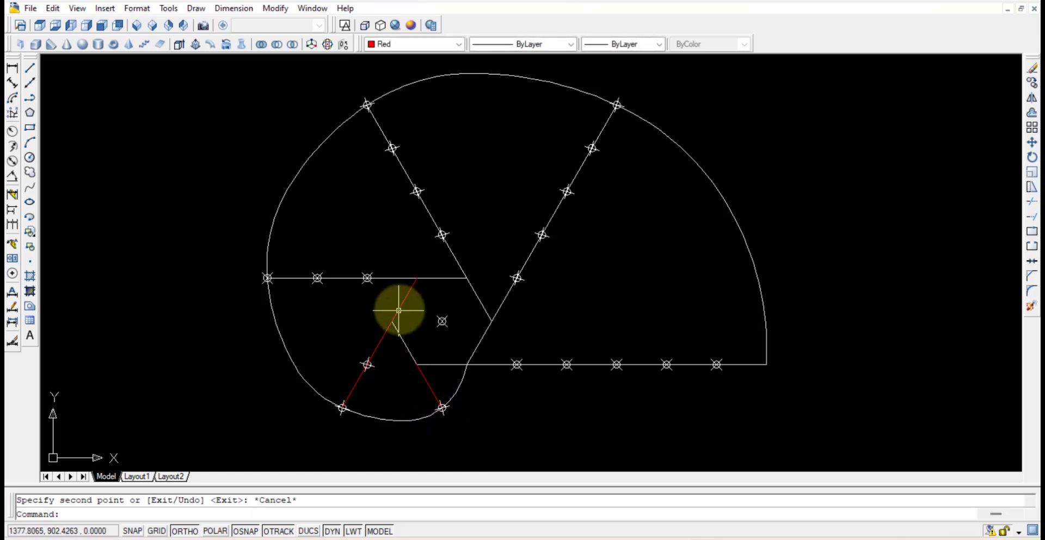
left_click(407, 294)
key("Delete")
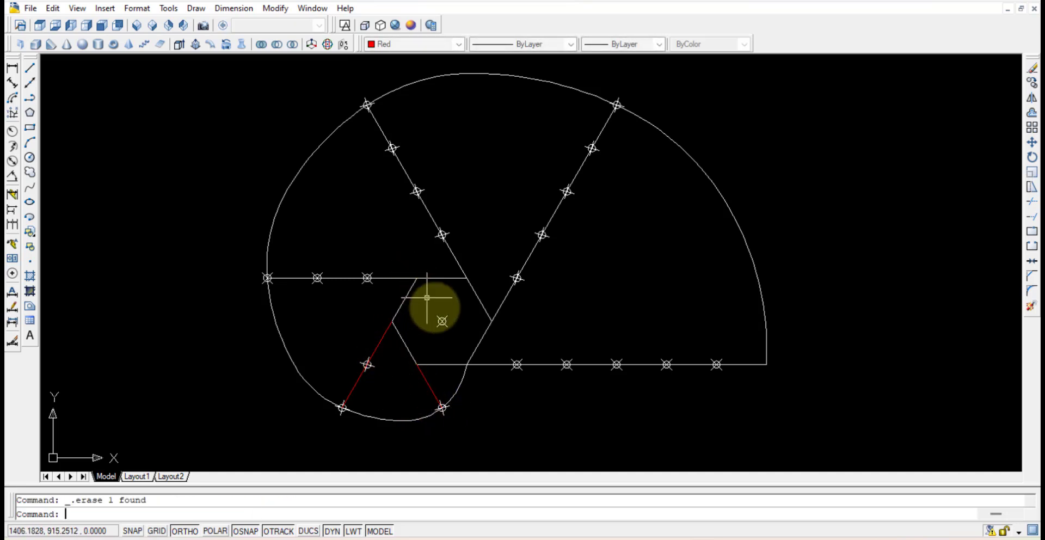